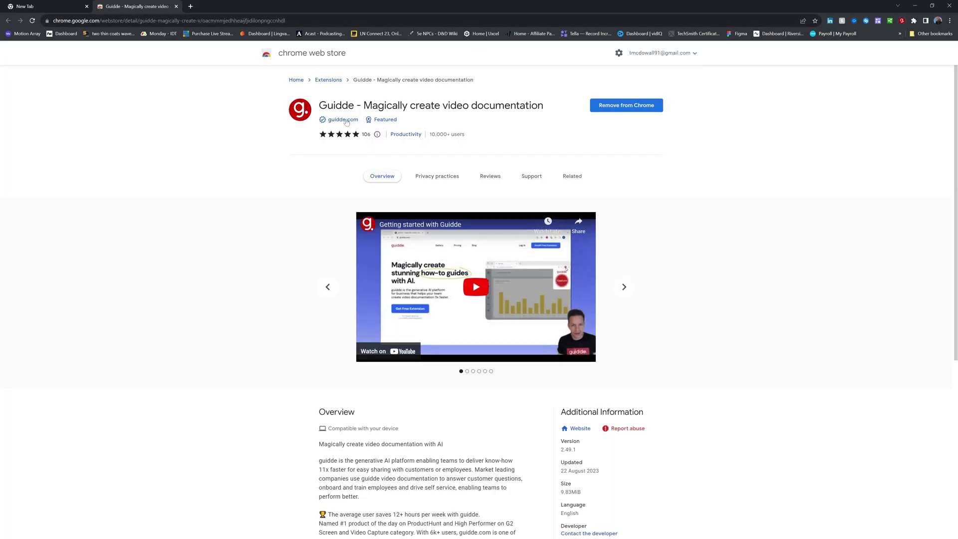
- Open guidde.com in a new tab from the link on the Guidde Web Store listing
{"action": "left_click", "coordinate": [338, 121]}
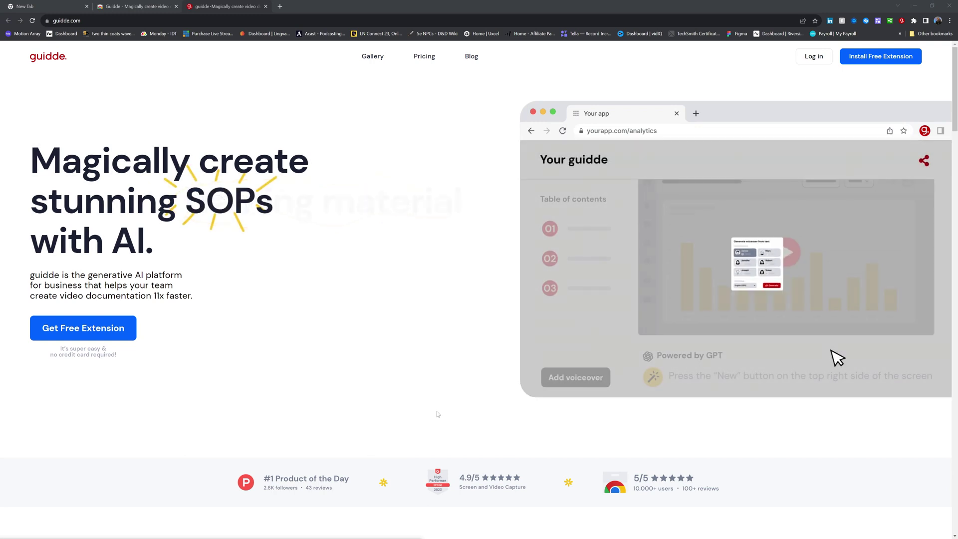
{"action": "scroll", "coordinate": [438, 414], "scroll_direction": "down", "scroll_amount": 3}
{"action": "scroll", "coordinate": [438, 414], "scroll_direction": "down", "scroll_amount": 1}
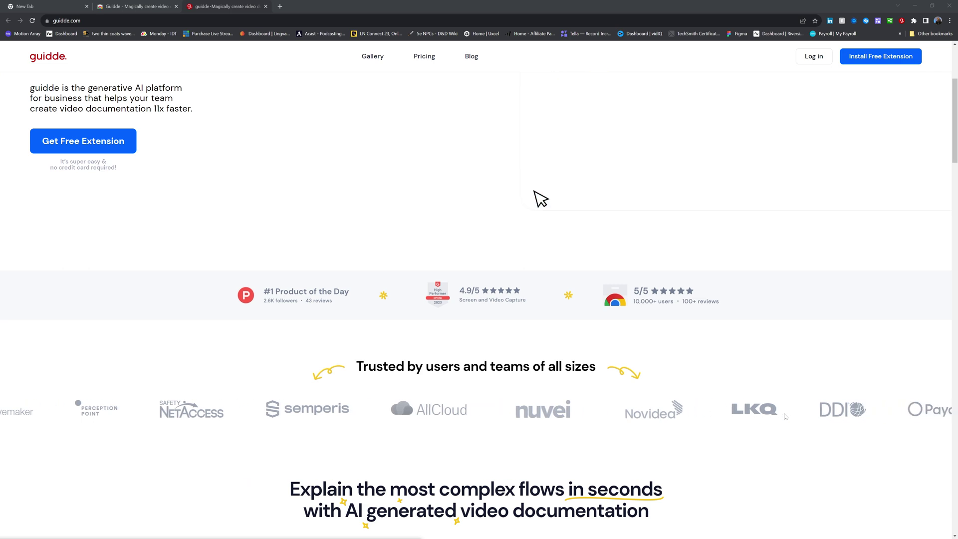
{"action": "scroll", "coordinate": [773, 459], "scroll_direction": "down", "scroll_amount": 6}
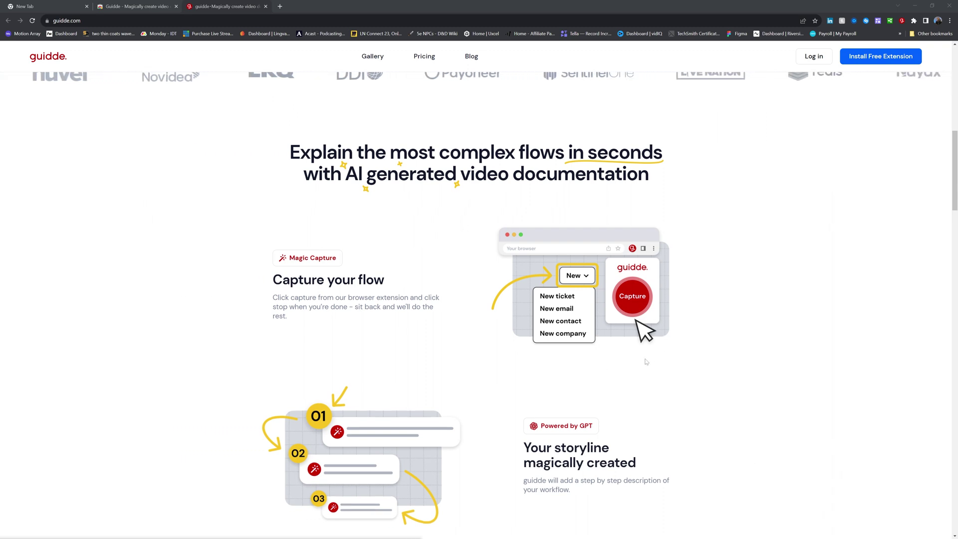
- Scroll down through the guidde.com feature sections to review them
{"action": "scroll", "coordinate": [564, 317], "scroll_direction": "down", "scroll_amount": 2}
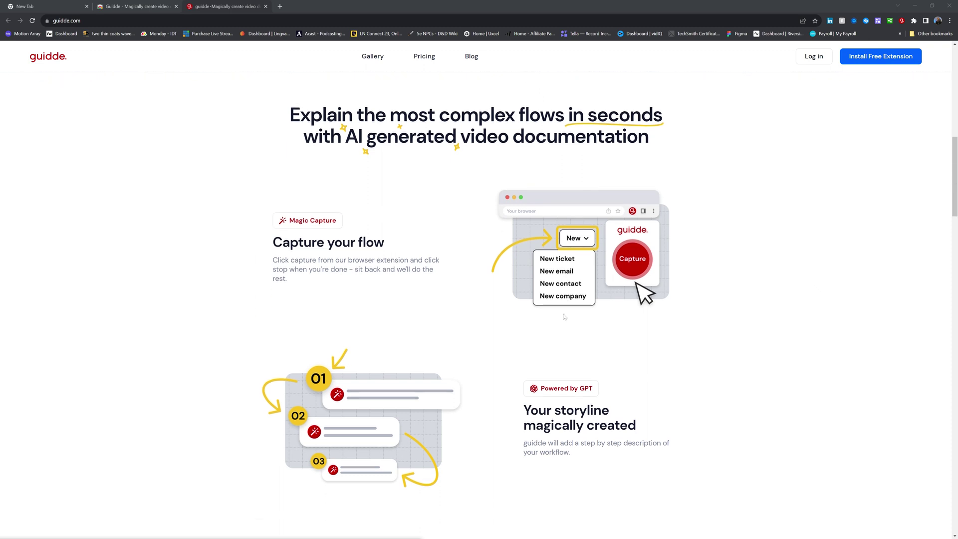
{"action": "scroll", "coordinate": [564, 316], "scroll_direction": "down", "scroll_amount": 2}
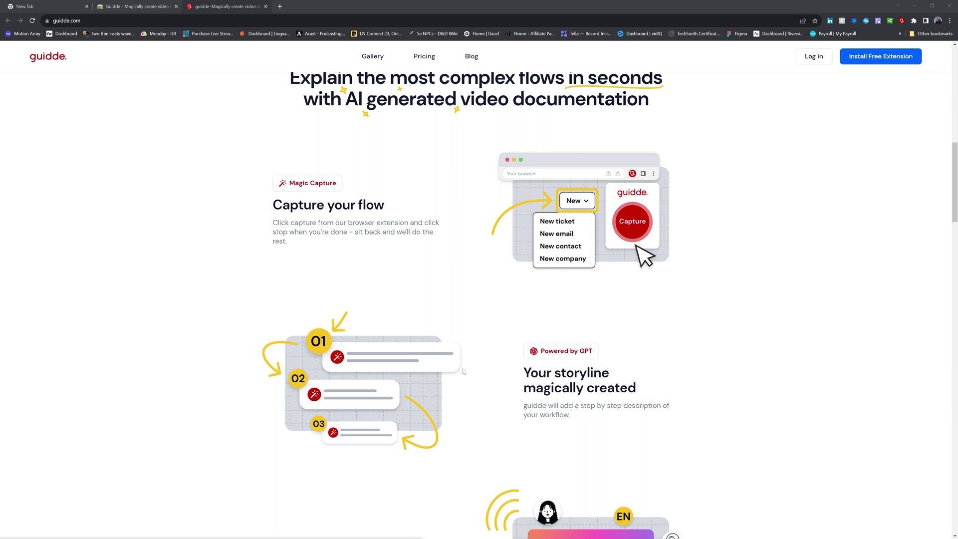
{"action": "scroll", "coordinate": [463, 394], "scroll_direction": "down", "scroll_amount": 2}
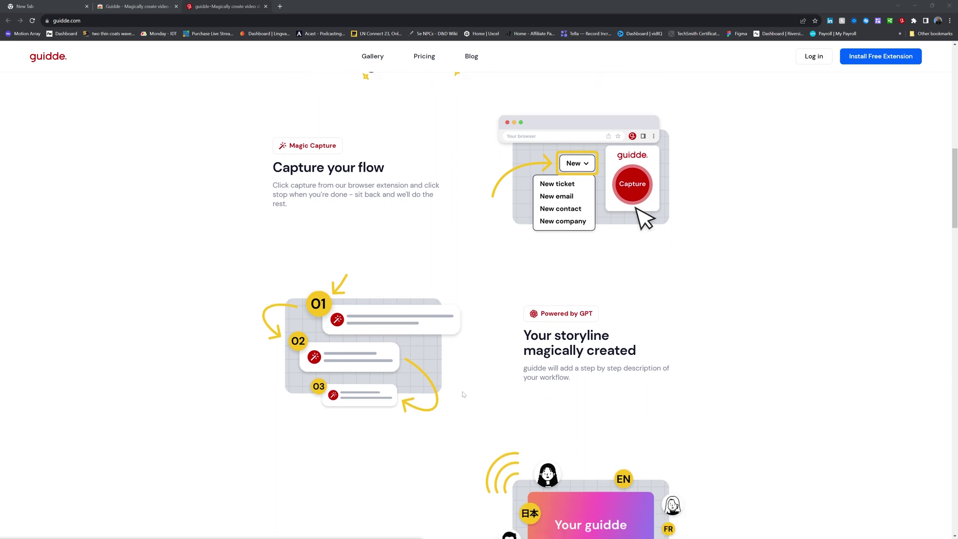
{"action": "scroll", "coordinate": [463, 395], "scroll_direction": "down", "scroll_amount": 4}
{"action": "scroll", "coordinate": [464, 394], "scroll_direction": "down", "scroll_amount": 2}
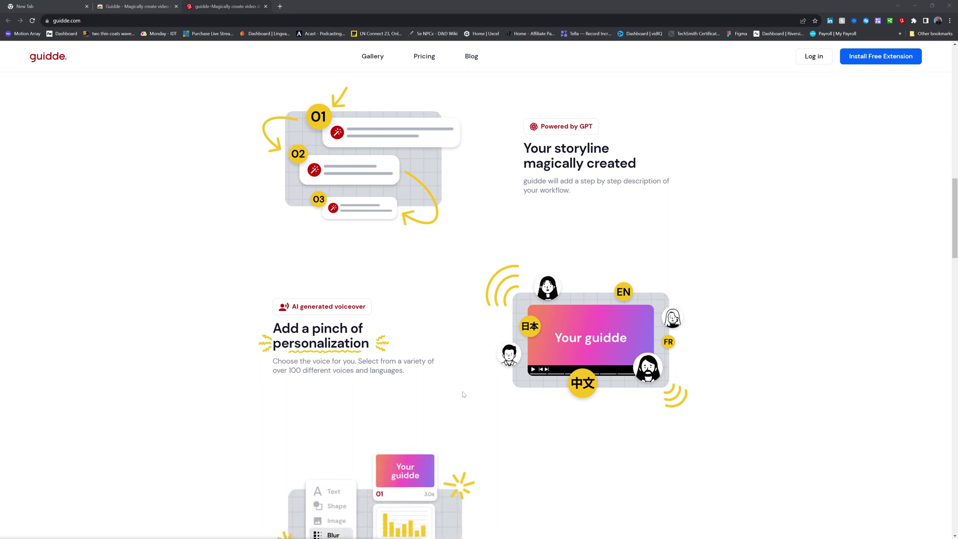
{"action": "scroll", "coordinate": [463, 394], "scroll_direction": "down", "scroll_amount": 3}
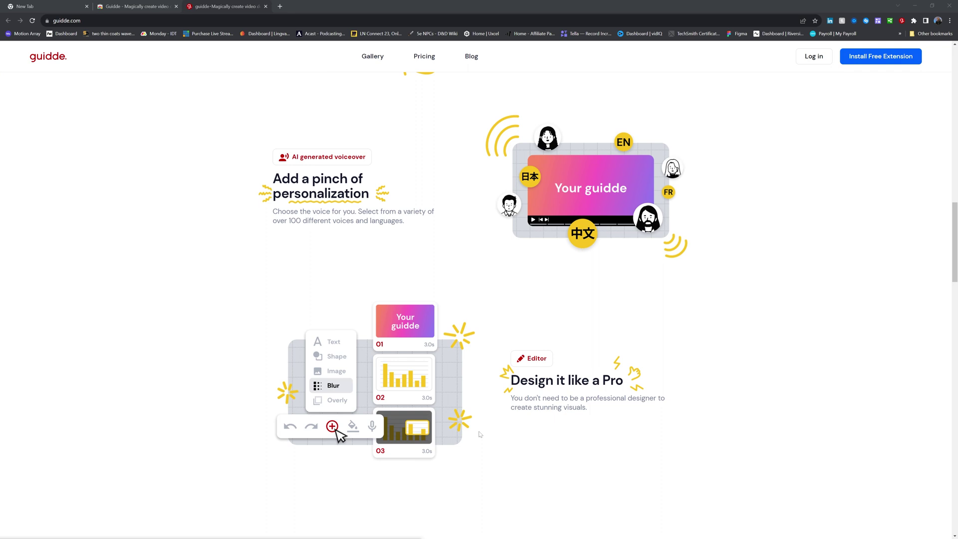
{"action": "scroll", "coordinate": [480, 434], "scroll_direction": "down", "scroll_amount": 3}
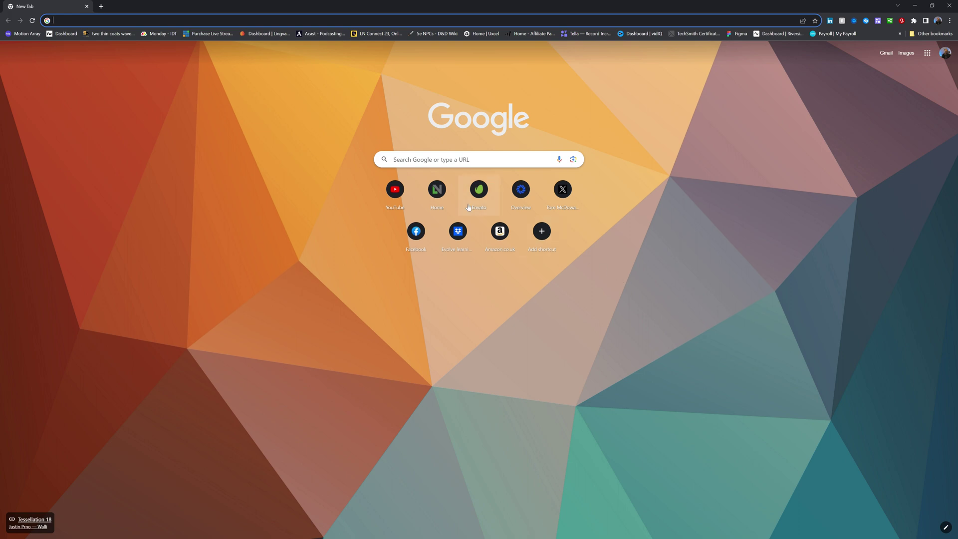
- Open The Learning Network from the New Tab shortcuts and bring up the Guidde extension panel
{"action": "left_click", "coordinate": [441, 194]}
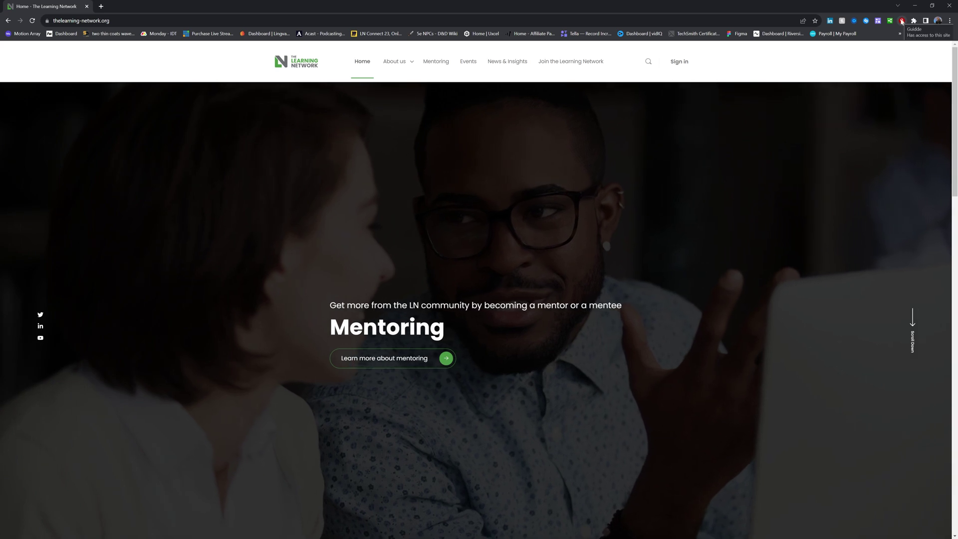
{"action": "left_click", "coordinate": [902, 22]}
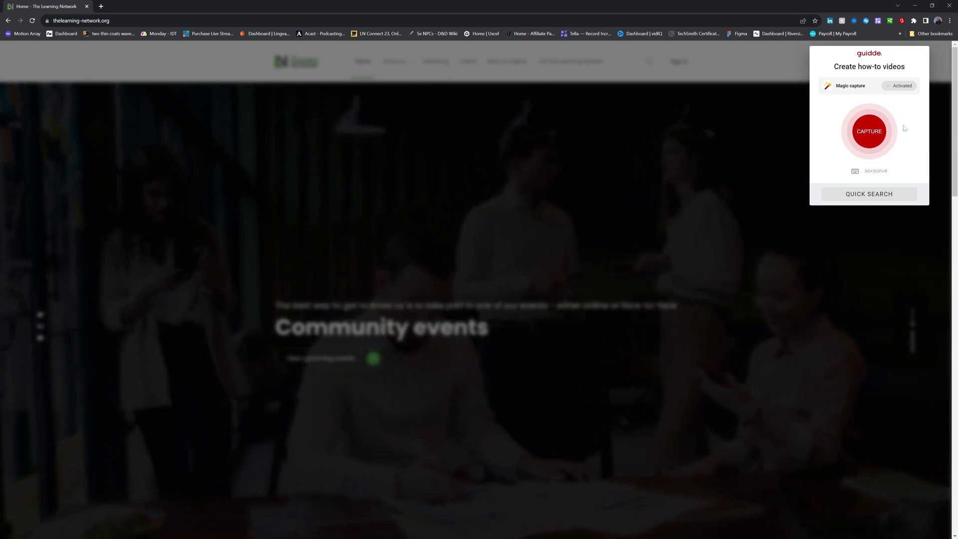
- Start a Product How -tos Magic Capture titled 'buying tickets for connect' in English (UK)
{"action": "left_click", "coordinate": [869, 133]}
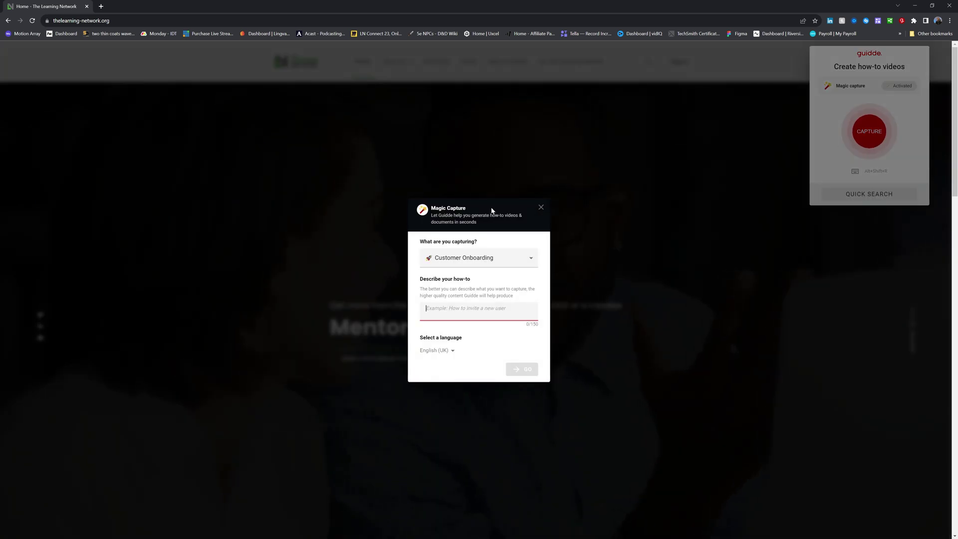
{"action": "left_click", "coordinate": [487, 268]}
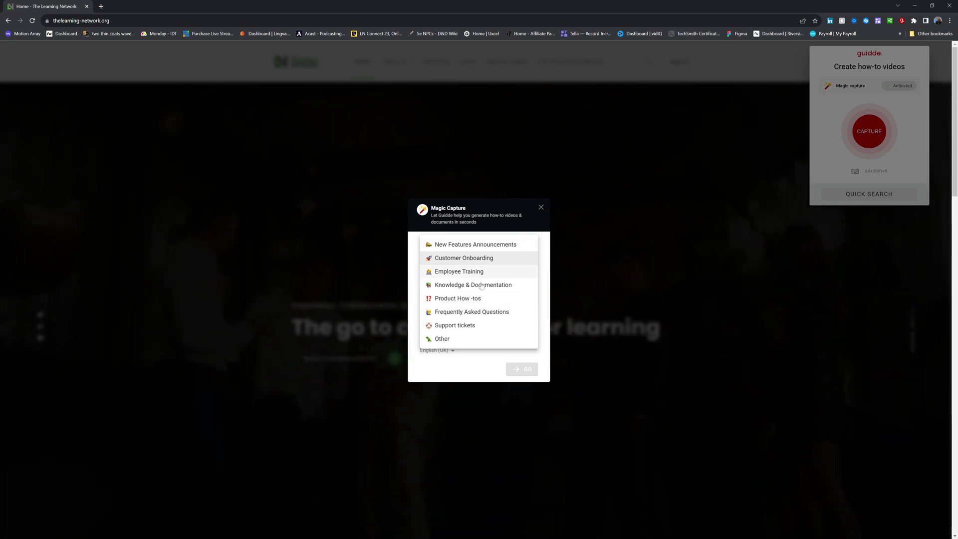
{"action": "left_click", "coordinate": [469, 302]}
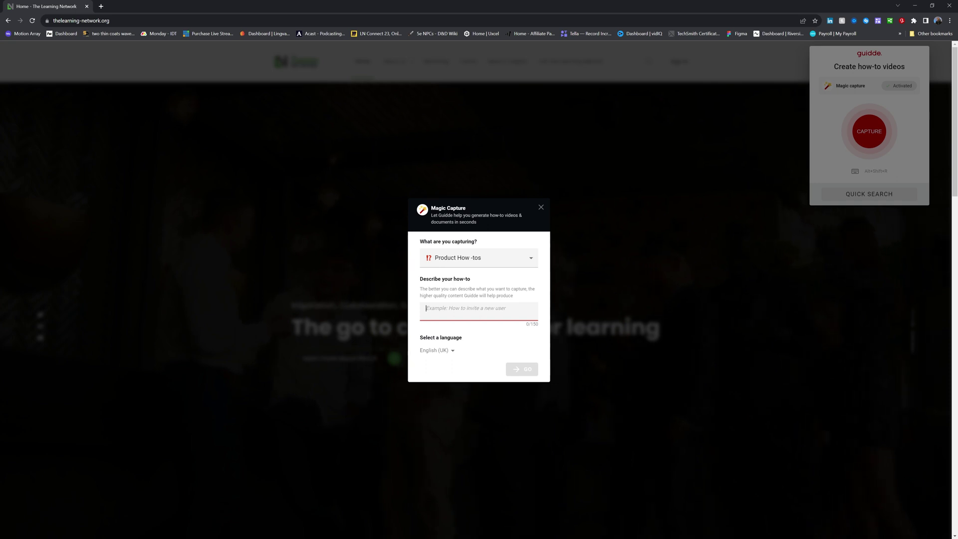
{"action": "type", "text": "buying ti"}
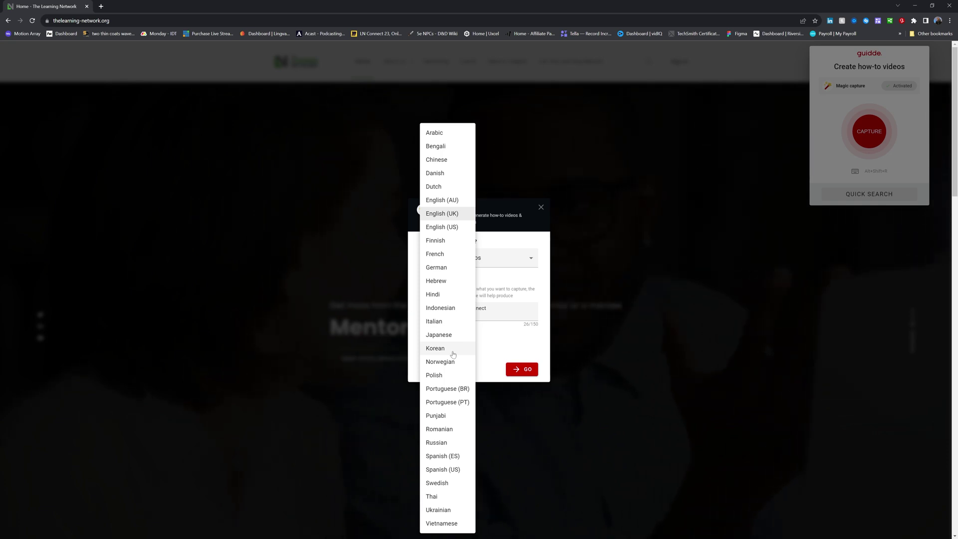
{"action": "left_click", "coordinate": [452, 214]}
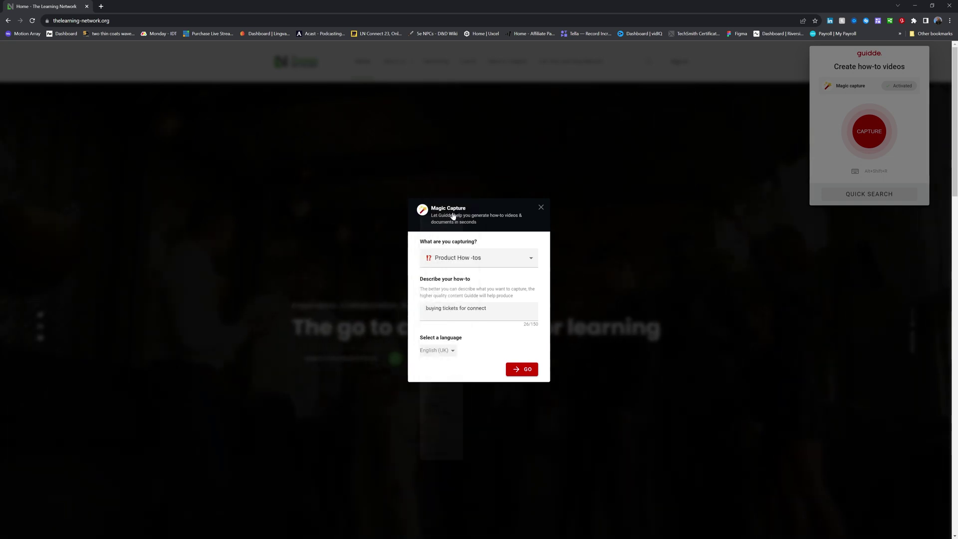
{"action": "left_click", "coordinate": [527, 370]}
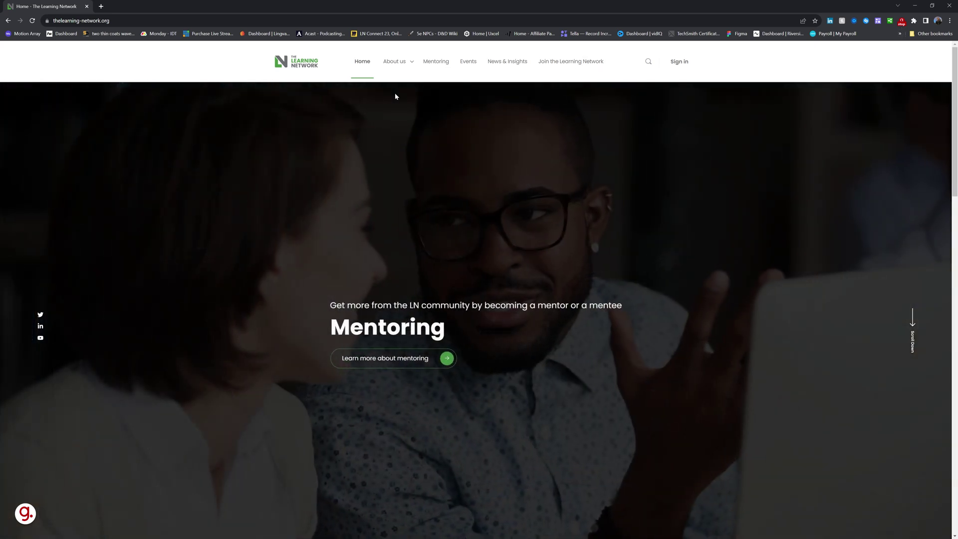
- Go to the Events page and open the LN Connect 2023 event
{"action": "left_click", "coordinate": [472, 64]}
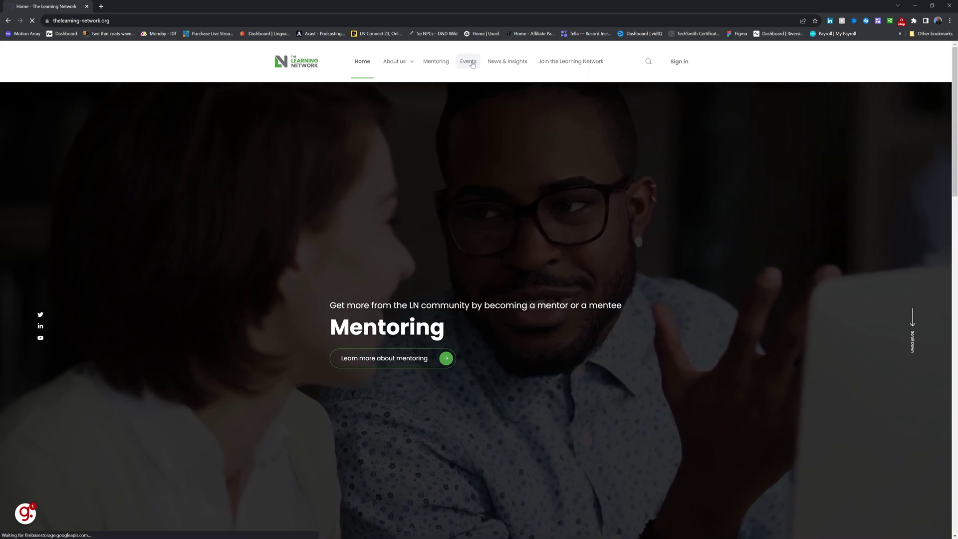
{"action": "scroll", "coordinate": [497, 186], "scroll_direction": "down", "scroll_amount": 7}
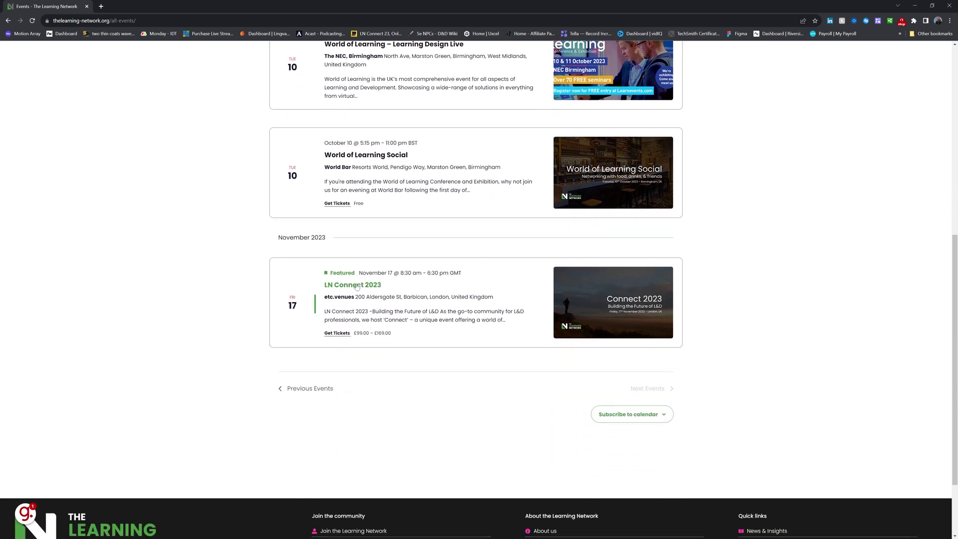
{"action": "left_click", "coordinate": [356, 287]}
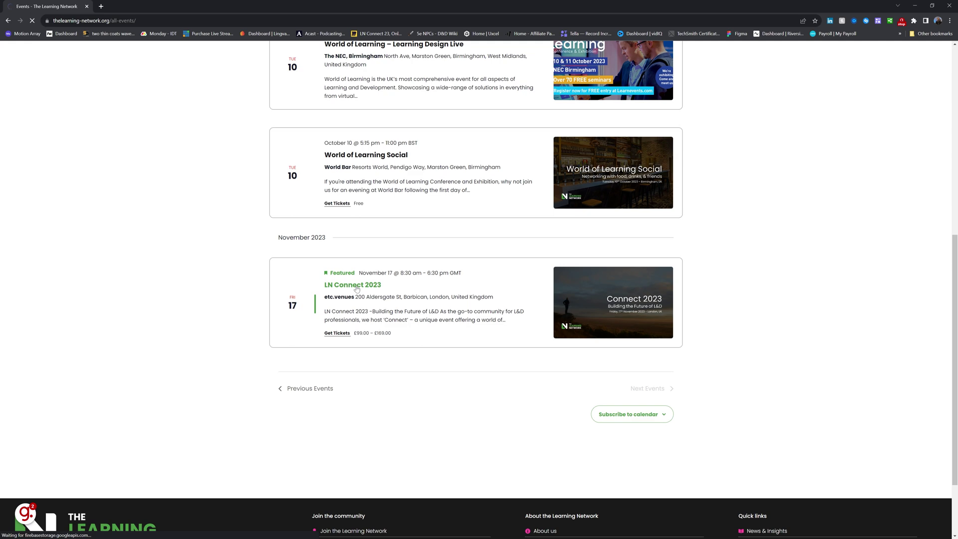
- Add one Members and one Non-Member Early Bird ticket (£258.00) and proceed to Get Tickets
{"action": "scroll", "coordinate": [486, 336], "scroll_direction": "down", "scroll_amount": 5}
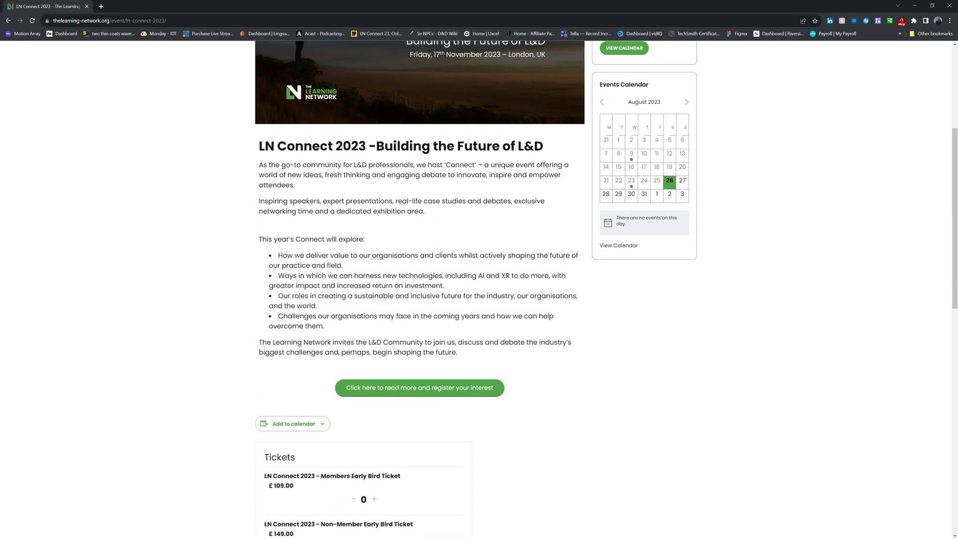
{"action": "scroll", "coordinate": [487, 344], "scroll_direction": "down", "scroll_amount": 2}
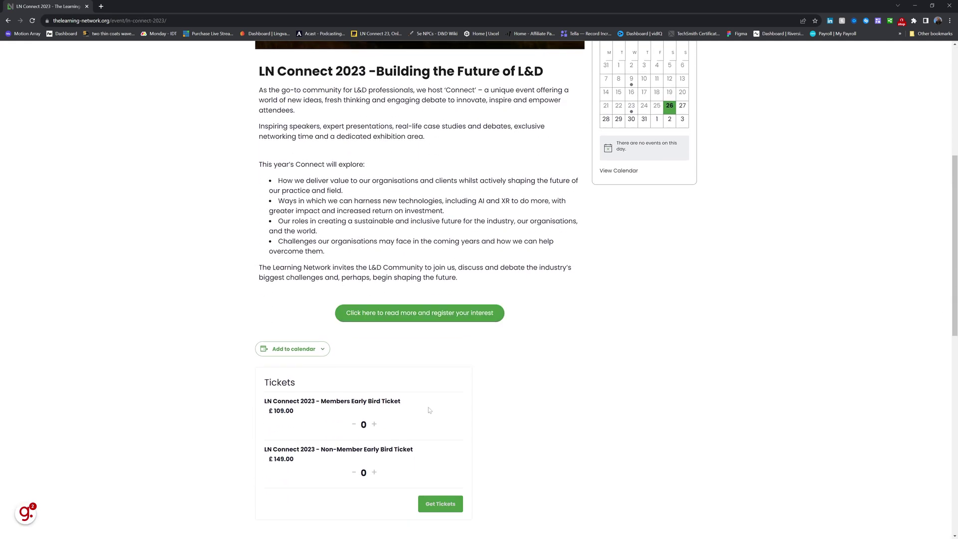
{"action": "left_click", "coordinate": [374, 424]}
{"action": "left_click", "coordinate": [375, 473]}
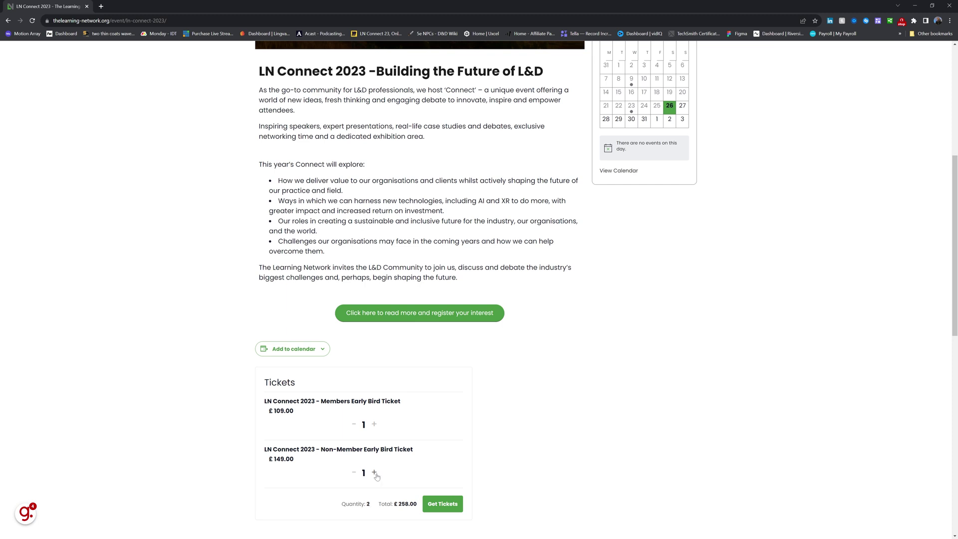
{"action": "left_click", "coordinate": [453, 506]}
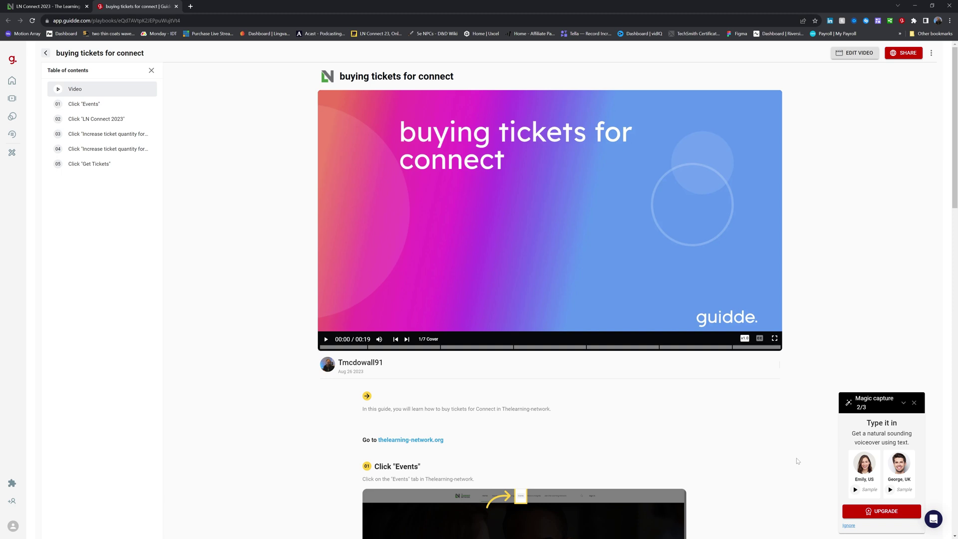
{"action": "mouse_move", "coordinate": [654, 413]}
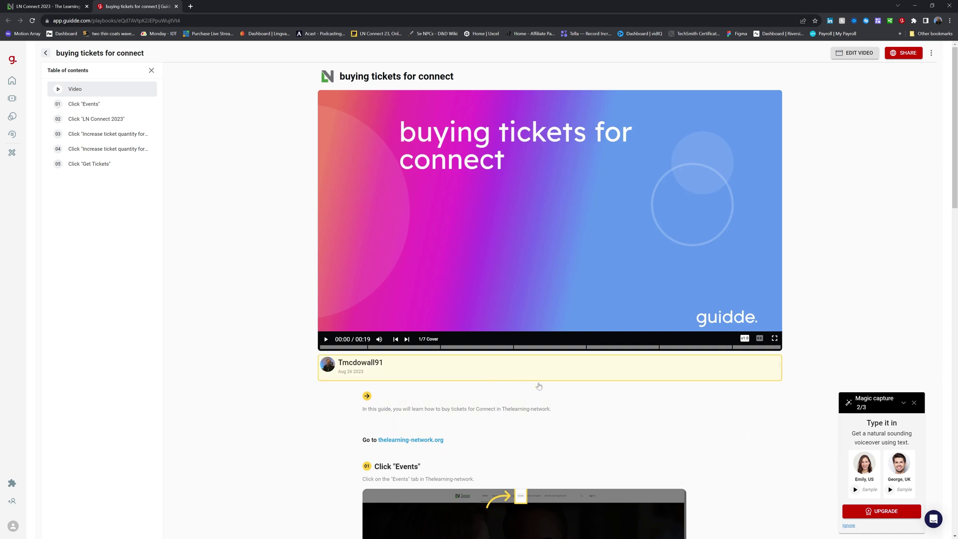
{"action": "mouse_move", "coordinate": [536, 401]}
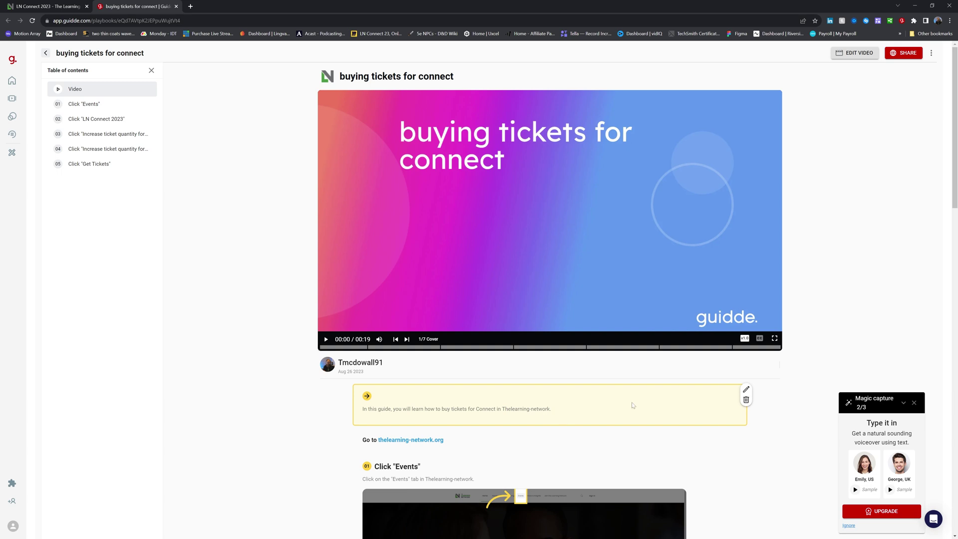
{"action": "left_click", "coordinate": [746, 389]}
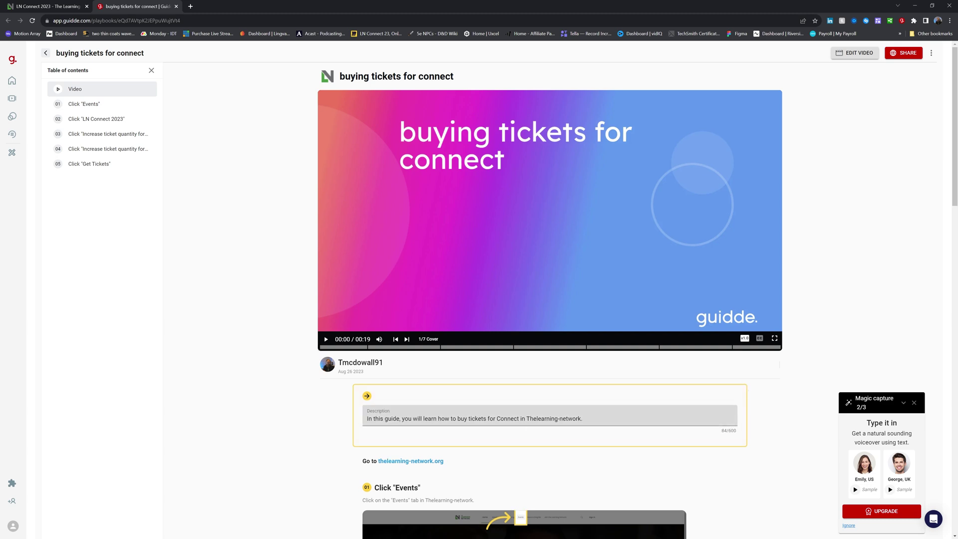
- Change the intro ending to 'buy tickets for Connect with The learning network' and save it
{"action": "left_click", "coordinate": [536, 418]}
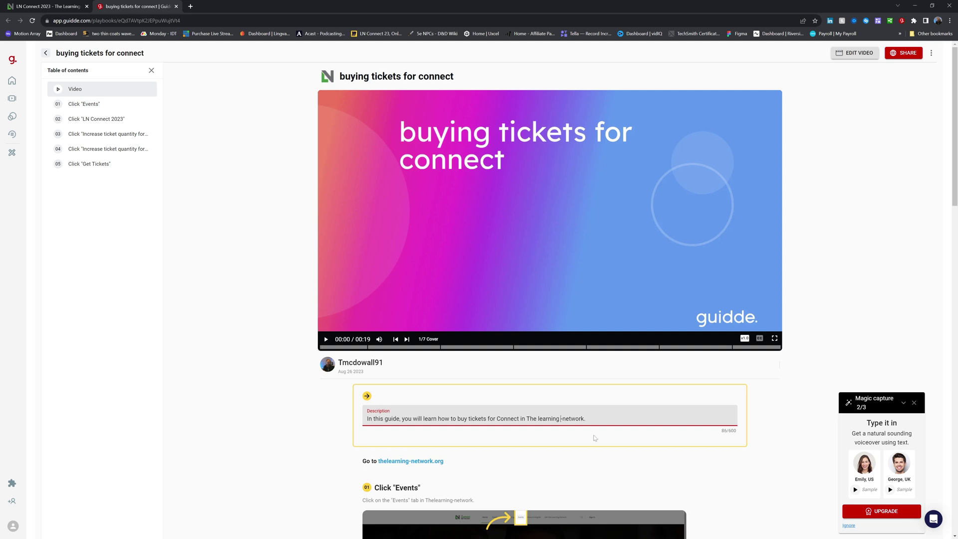
{"action": "key", "text": "Delete"}
{"action": "key", "text": "BackSpace"}
{"action": "key", "text": "BackSpace"}
{"action": "type", "text": "with"}
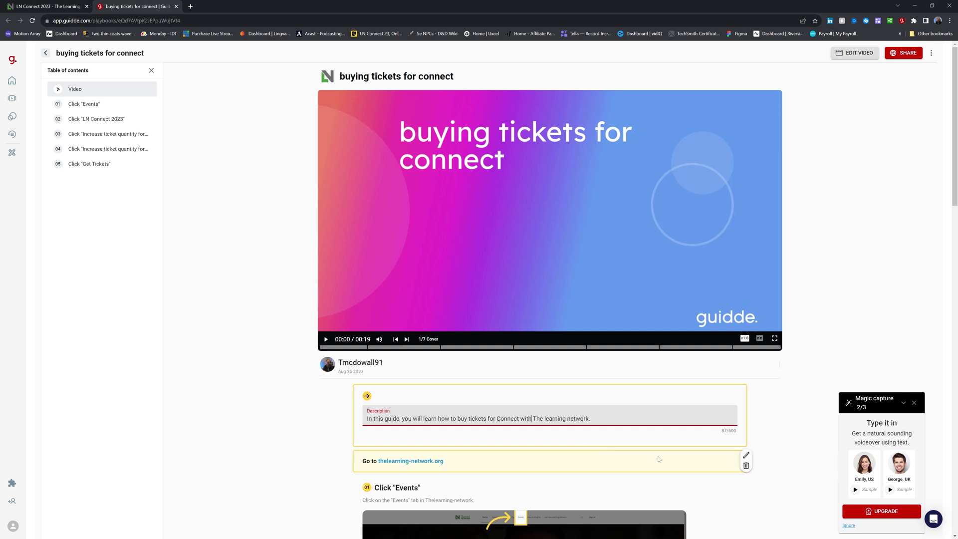
{"action": "left_click", "coordinate": [804, 430]}
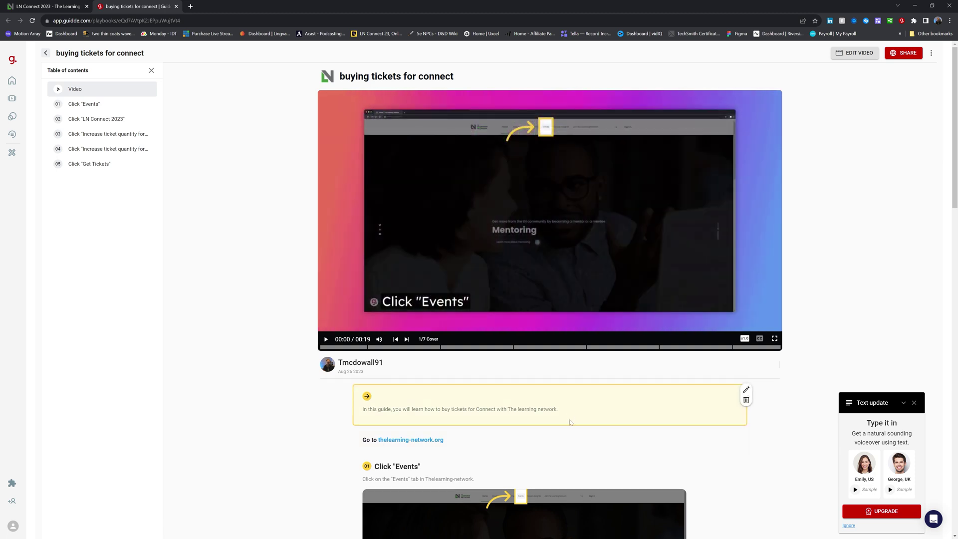
{"action": "scroll", "coordinate": [570, 422], "scroll_direction": "down", "scroll_amount": 1}
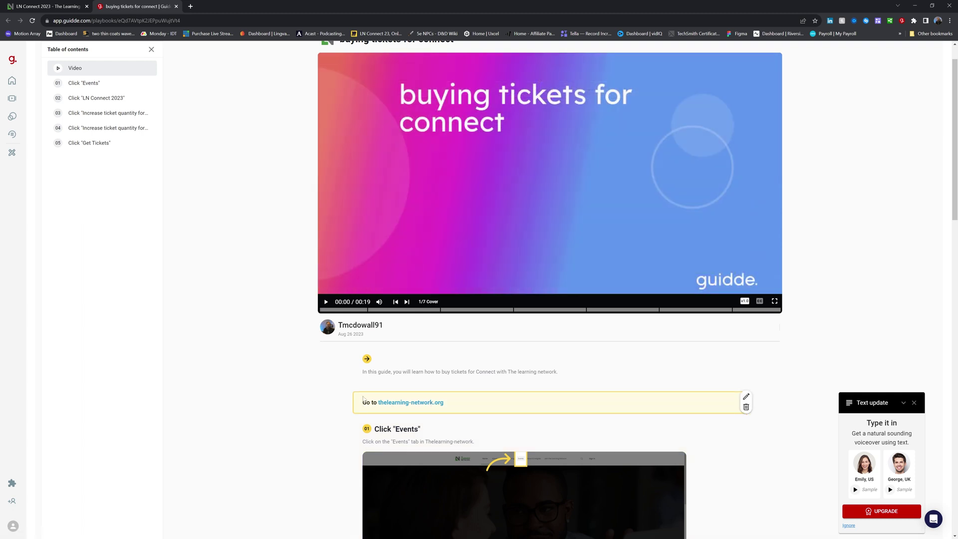
{"action": "scroll", "coordinate": [454, 399], "scroll_direction": "down", "scroll_amount": 2}
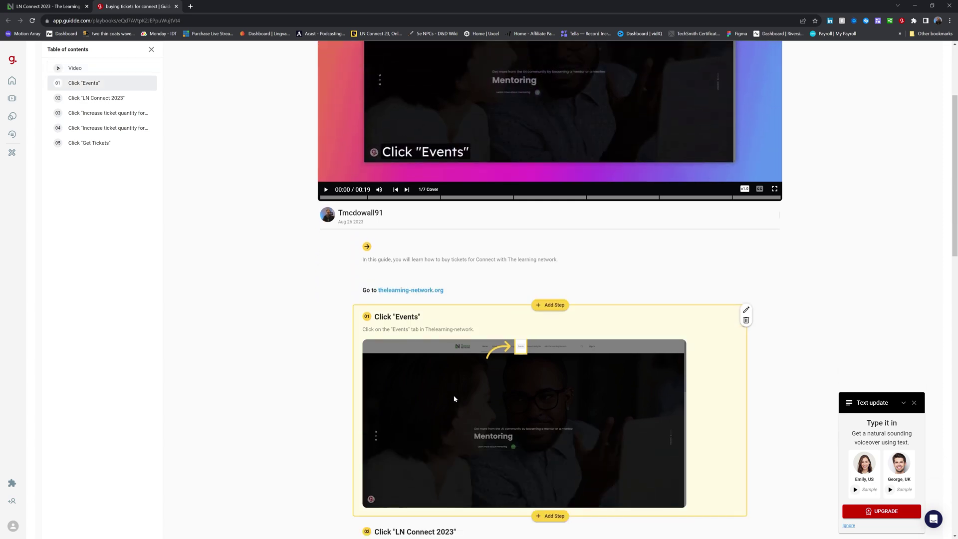
{"action": "scroll", "coordinate": [412, 386], "scroll_direction": "down", "scroll_amount": 1}
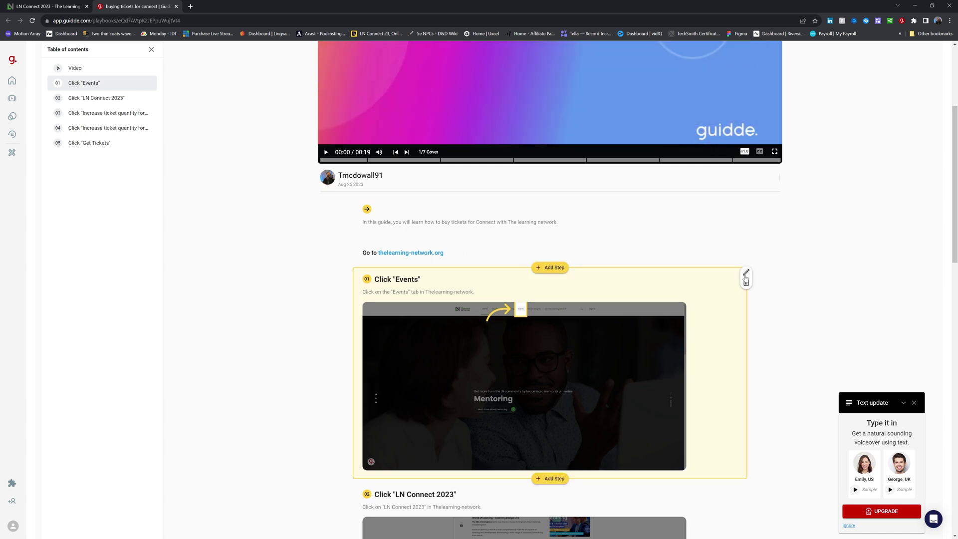
- Capitalise the N of 'network' in step 01's description
{"action": "left_click", "coordinate": [745, 273]}
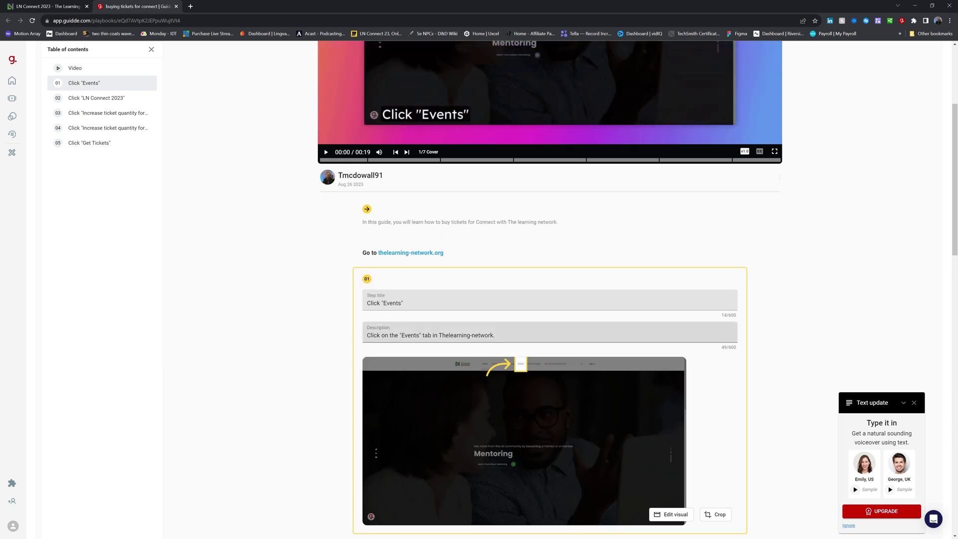
{"action": "left_click", "coordinate": [499, 334]}
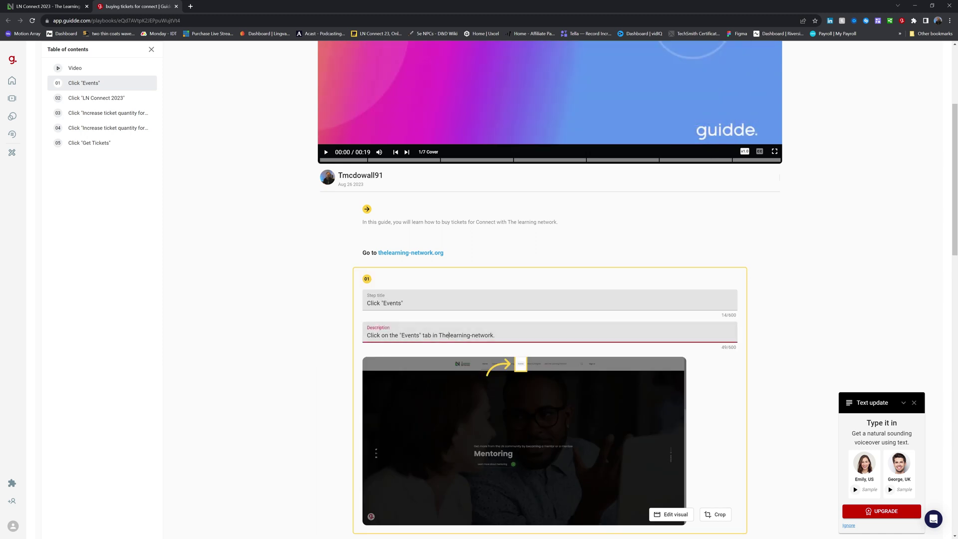
{"action": "left_click_drag", "start_coordinate": [473, 335], "coordinate": [478, 334]}
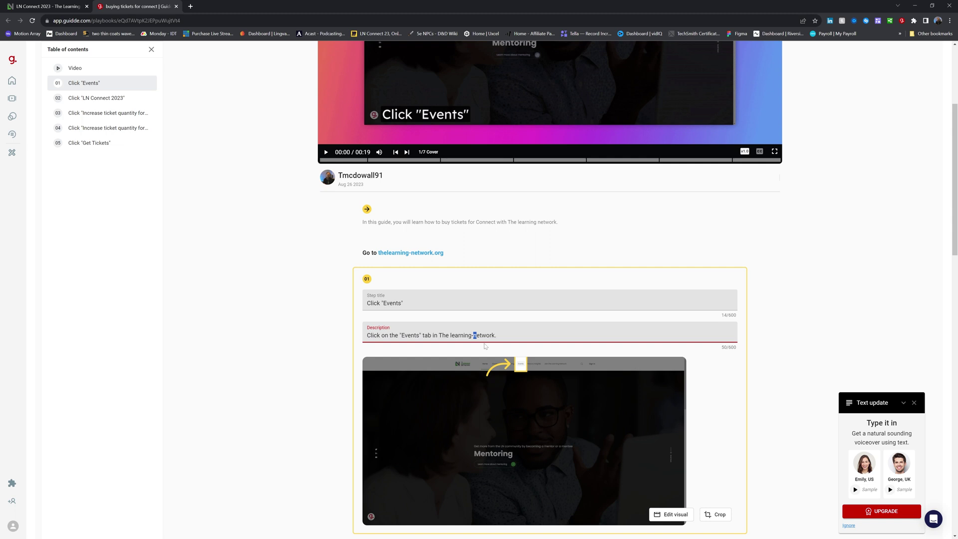
{"action": "type", "text": "N"}
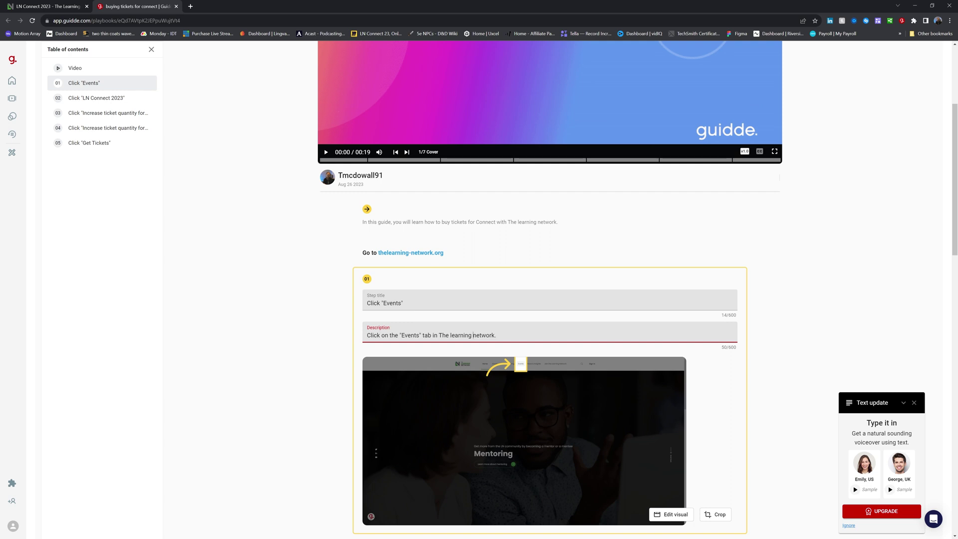
{"action": "scroll", "coordinate": [669, 402], "scroll_direction": "down", "scroll_amount": 1}
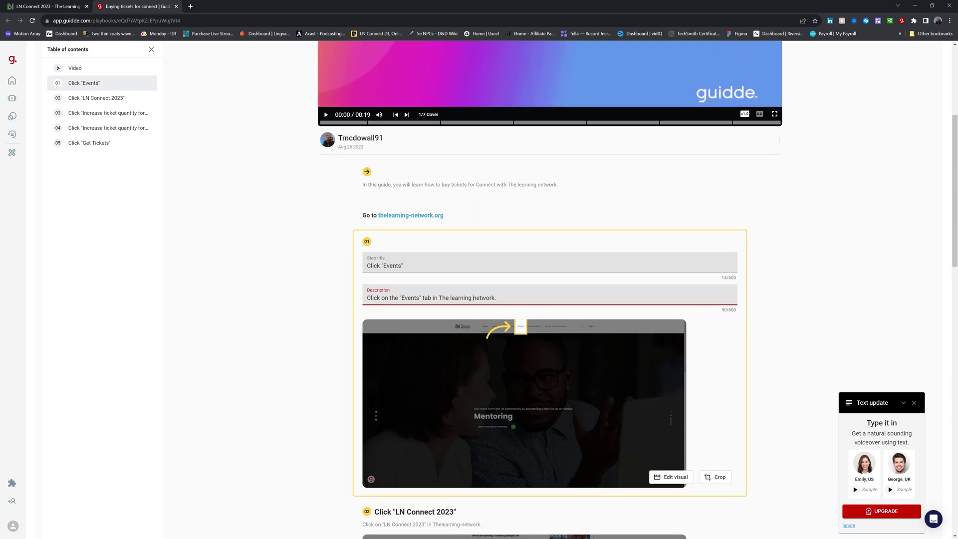
{"action": "left_click", "coordinate": [777, 345]}
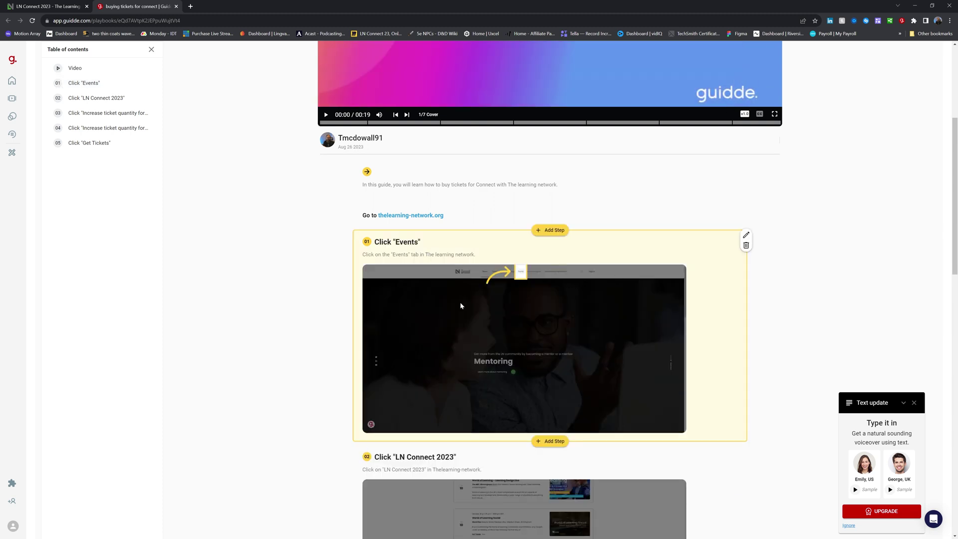
- Fix spacing and hyphens in 'The learning network' across steps 02 to 04
{"action": "scroll", "coordinate": [460, 301], "scroll_direction": "down", "scroll_amount": 3}
{"action": "left_click", "coordinate": [746, 302]}
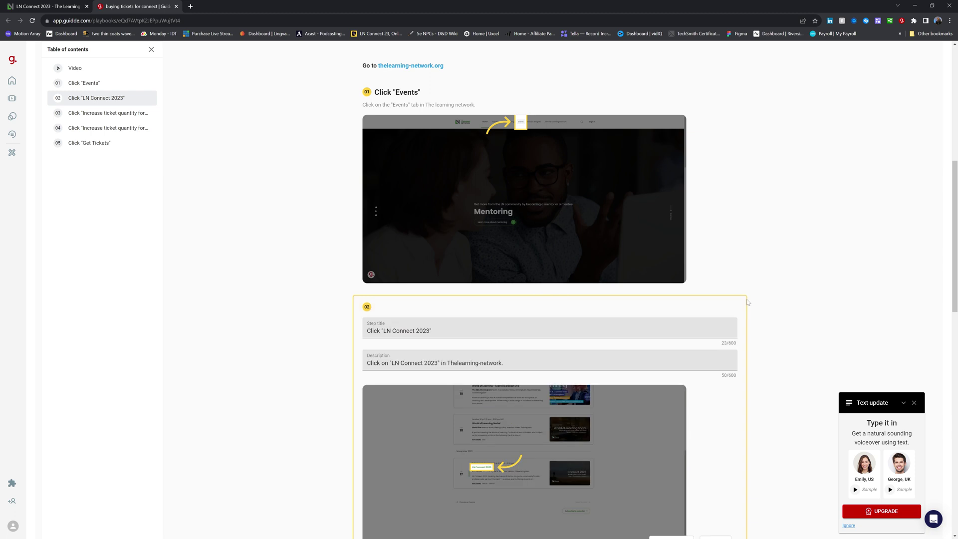
{"action": "left_click", "coordinate": [449, 367]}
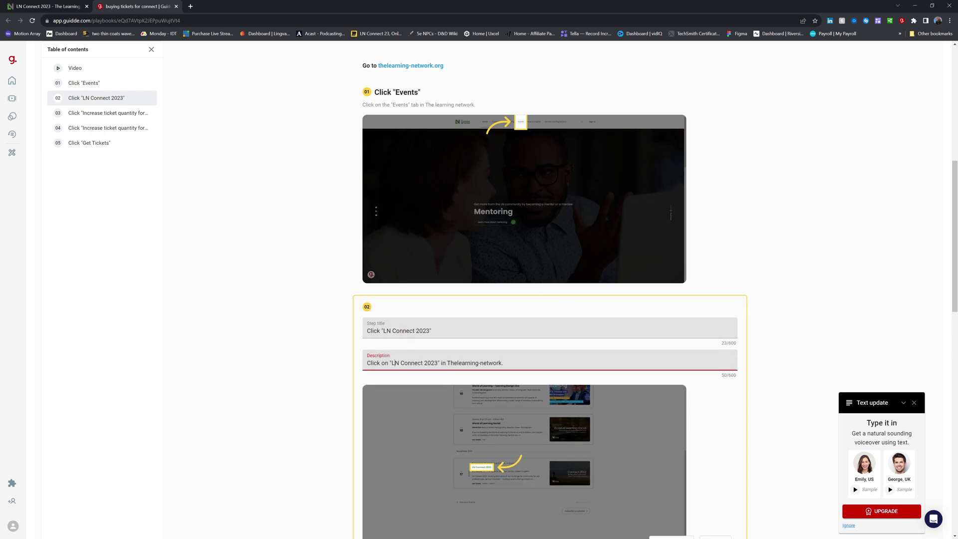
{"action": "left_click", "coordinate": [391, 363]}
{"action": "left_click", "coordinate": [459, 363]}
{"action": "left_click", "coordinate": [487, 362]}
{"action": "key", "text": "BackSpace"}
{"action": "key", "text": "Tab"}
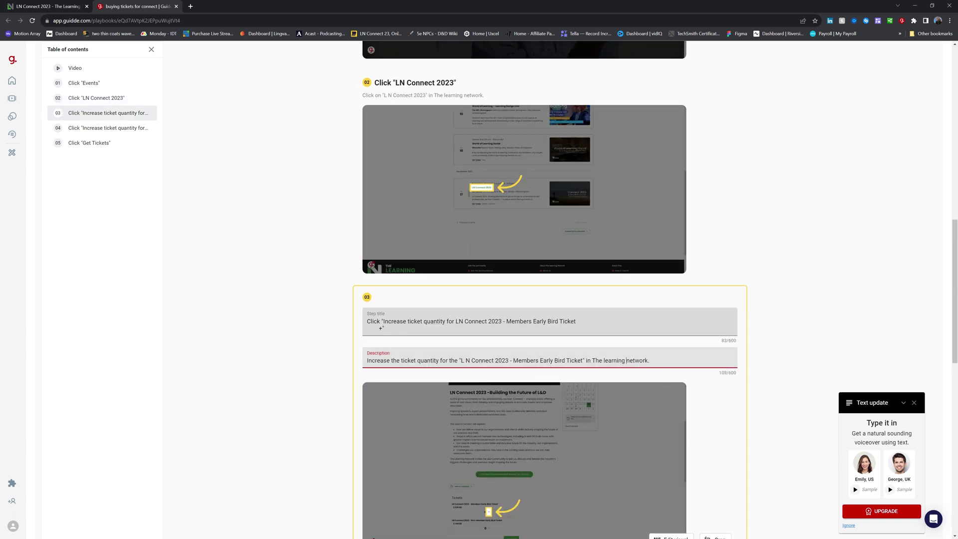
{"action": "left_click", "coordinate": [460, 321]}
{"action": "key", "text": "Tab"}
{"action": "key", "text": "Tab"}
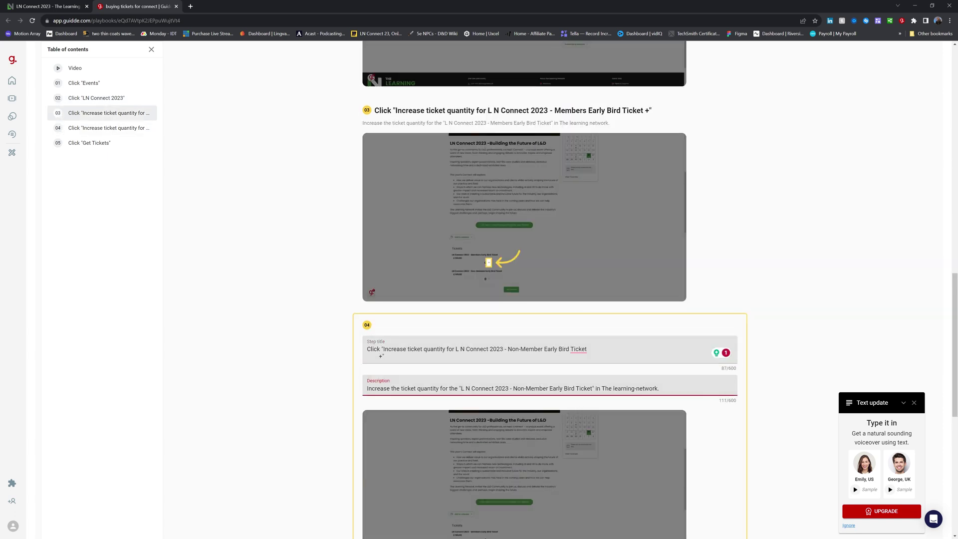
{"action": "left_click", "coordinate": [633, 388]}
{"action": "key", "text": "BackSpace"}
{"action": "key", "text": "Tab"}
{"action": "key", "text": "Tab"}
{"action": "key", "text": "Tab"}
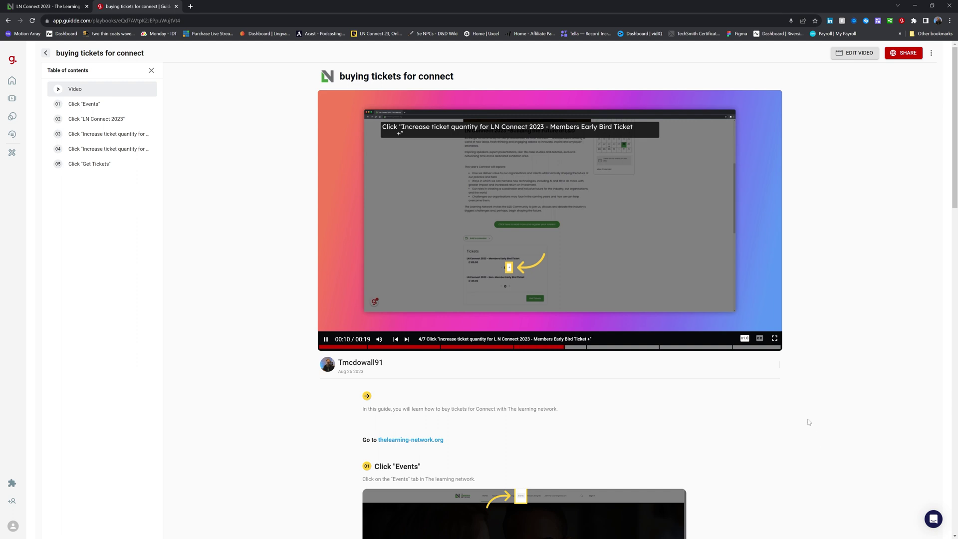
- Open the guide in the video editor and view the Cover step's text-to-voice settings
{"action": "left_click", "coordinate": [861, 54]}
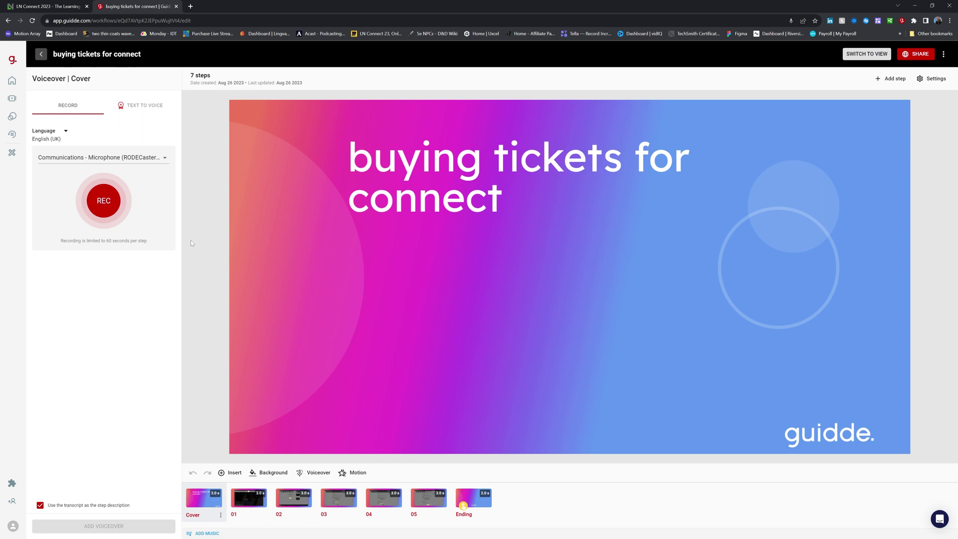
{"action": "left_click", "coordinate": [145, 109]}
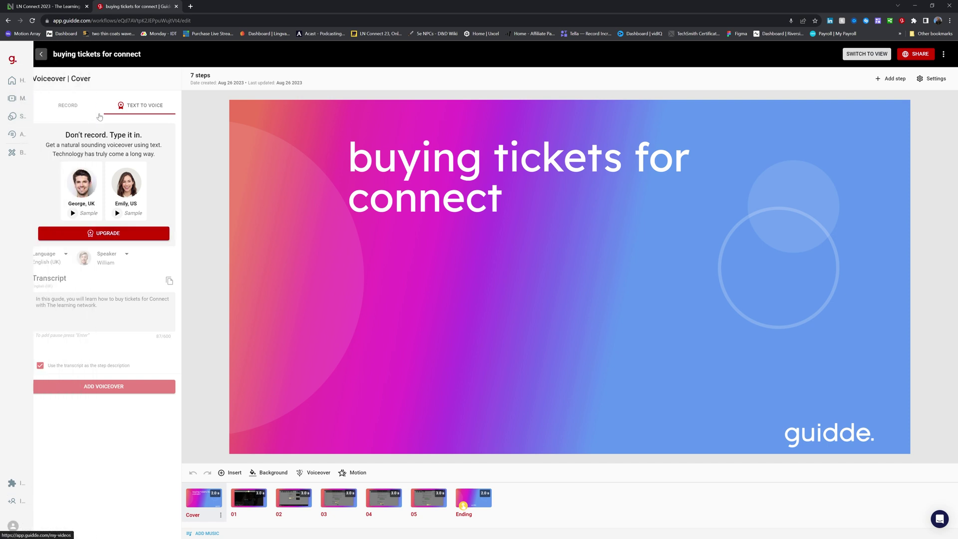
- Compare Record and Text to Voice, leaving the Cover voiceover on microphone recording
{"action": "left_click", "coordinate": [80, 107]}
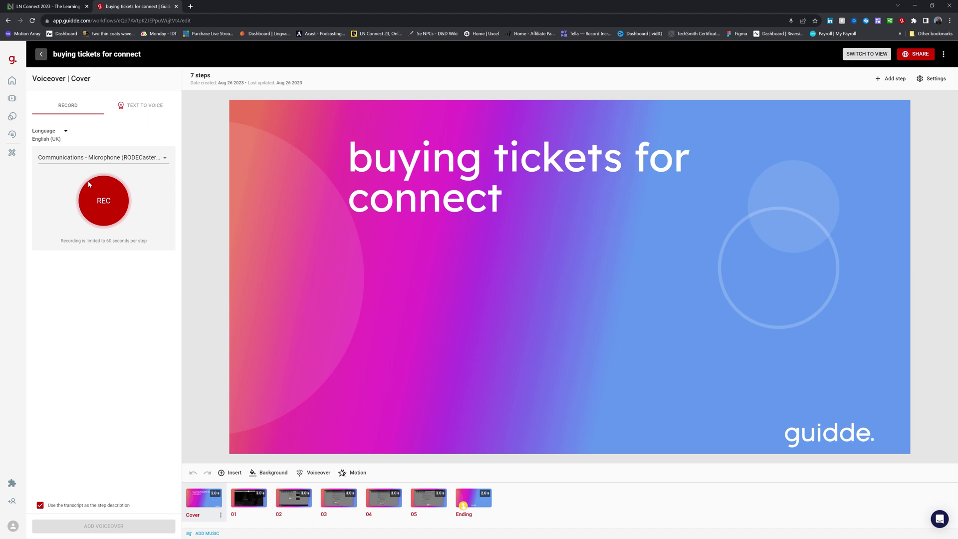
{"action": "left_click", "coordinate": [145, 106]}
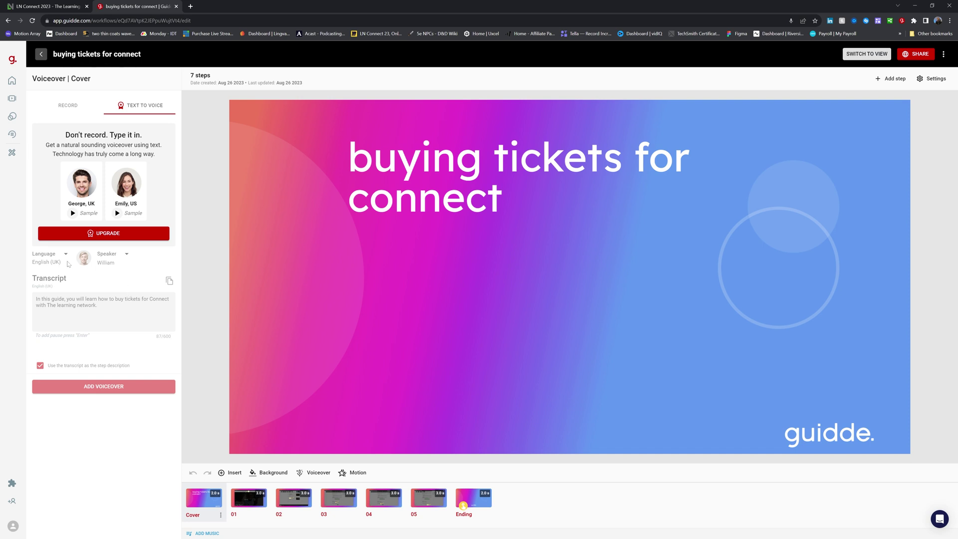
{"action": "left_click", "coordinate": [63, 106]}
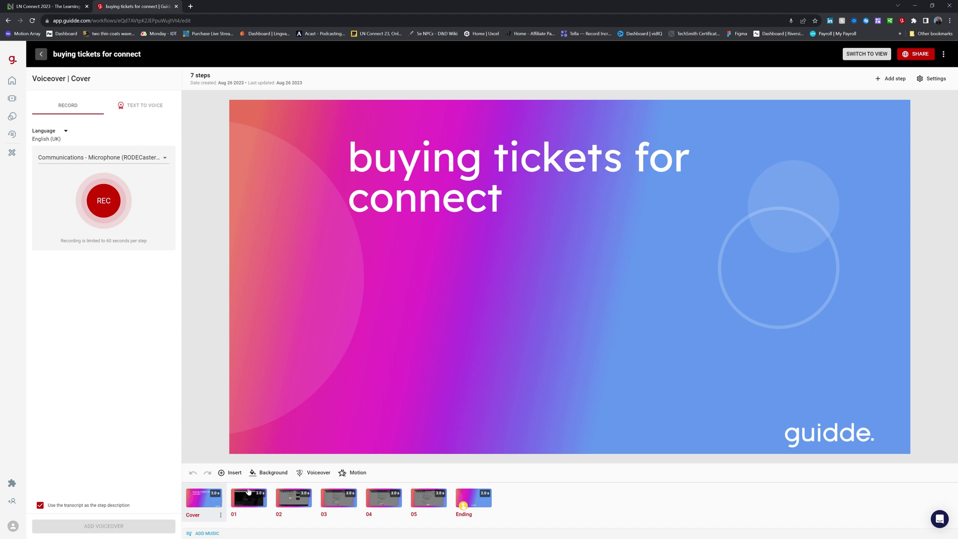
- Preview the Background and Motion transition choices, then bring up the video's sharing options
{"action": "left_click", "coordinate": [268, 475]}
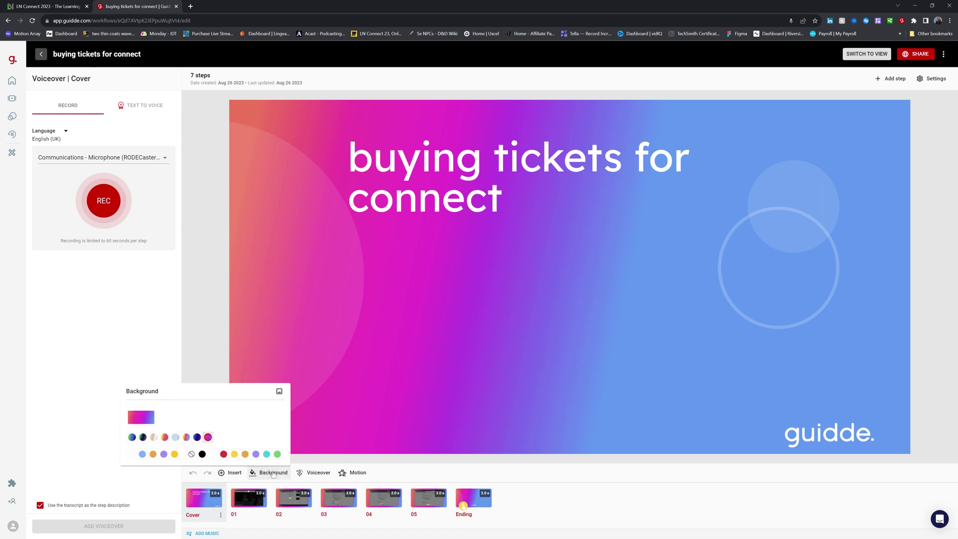
{"action": "left_click", "coordinate": [353, 473]}
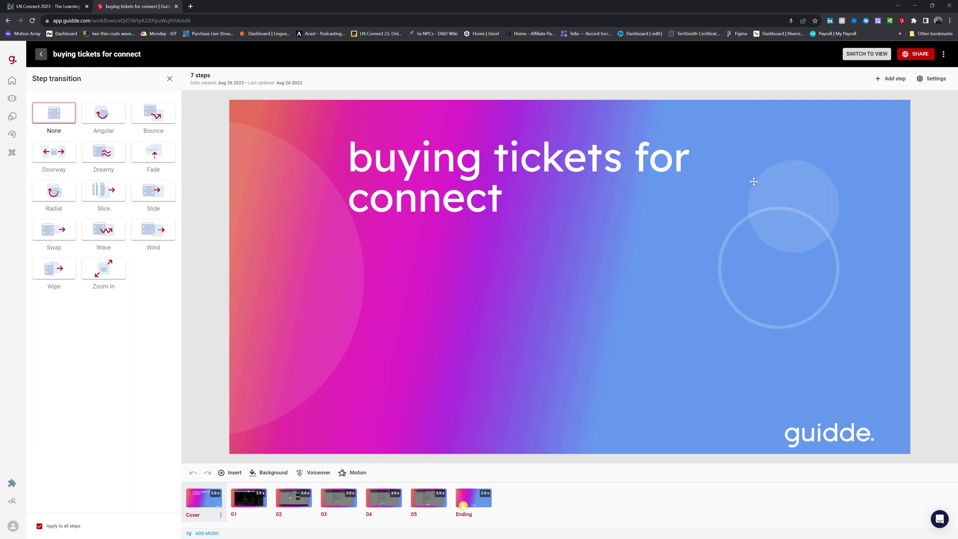
{"action": "left_click", "coordinate": [920, 55]}
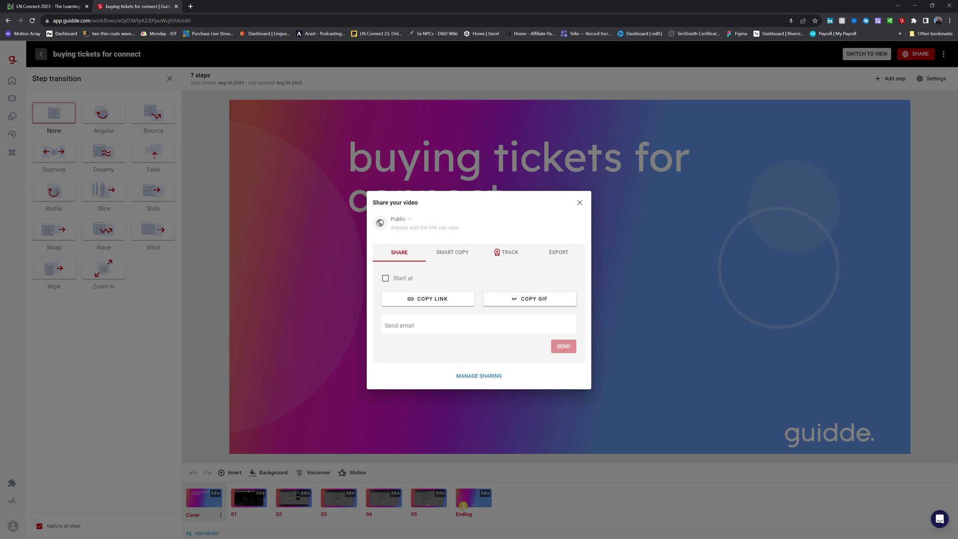
- Review the Smart Copy, Track and Export options in the Share your video dialog
{"action": "left_click", "coordinate": [452, 252]}
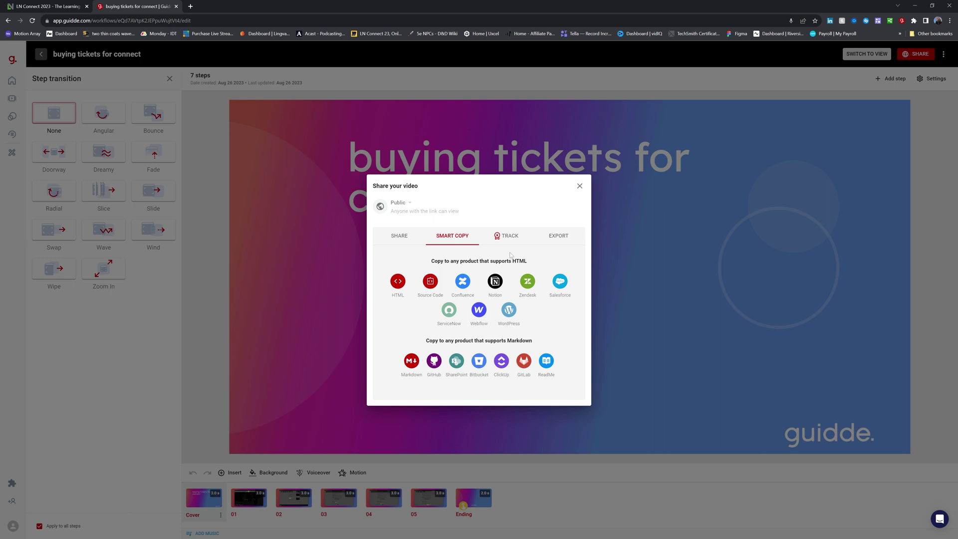
{"action": "left_click", "coordinate": [506, 236]}
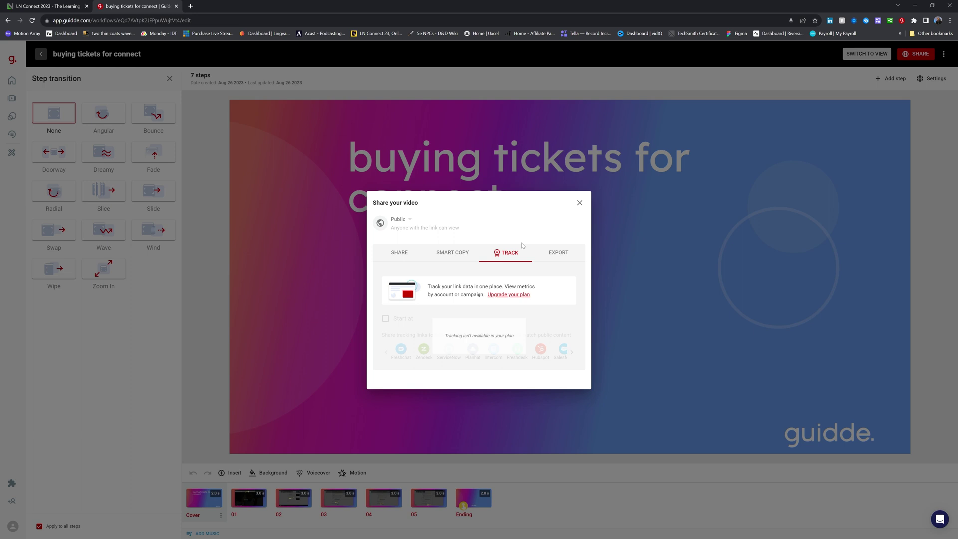
{"action": "left_click", "coordinate": [557, 253]}
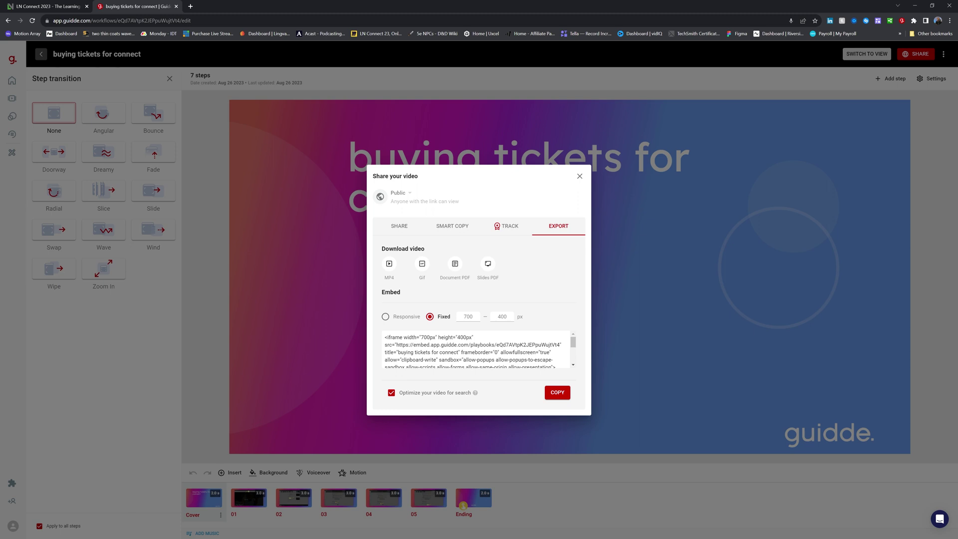
- Export the guide as a Document PDF, saved as 'buying tickets for connect.pdf'
{"action": "left_click", "coordinate": [454, 269]}
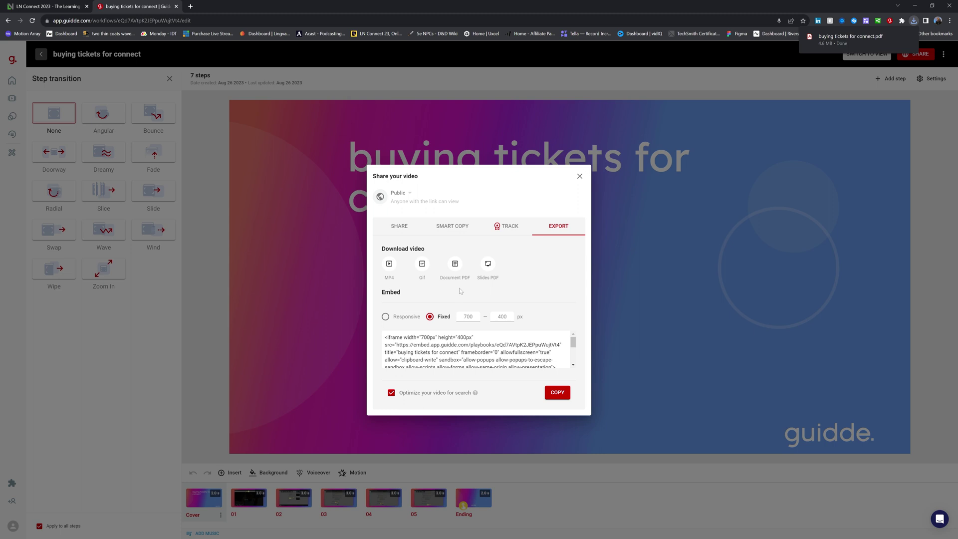
- Open 'buying tickets for connect.pdf', dismiss the Acrobat popup, and review all four pages
{"action": "left_click", "coordinate": [853, 38]}
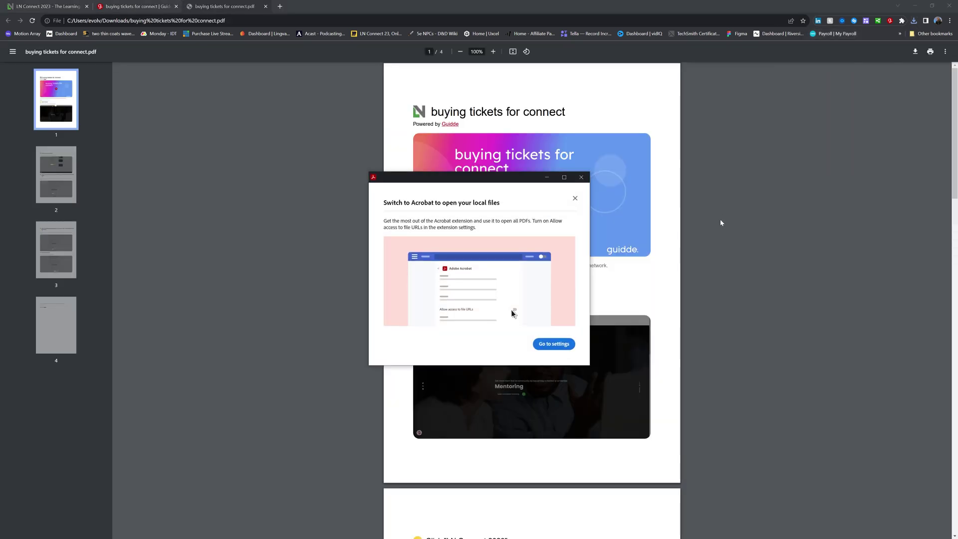
{"action": "left_click", "coordinate": [582, 178]}
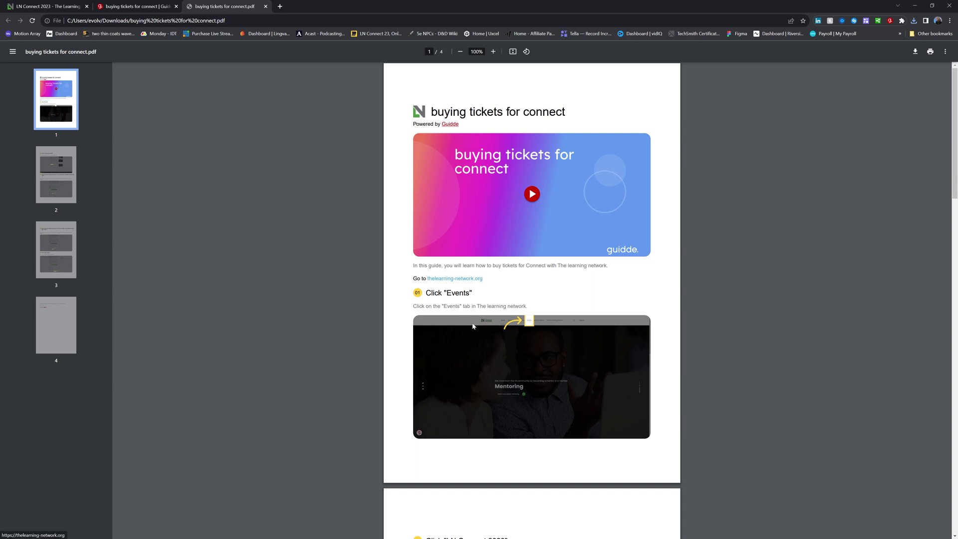
{"action": "scroll", "coordinate": [481, 331], "scroll_direction": "down", "scroll_amount": 2}
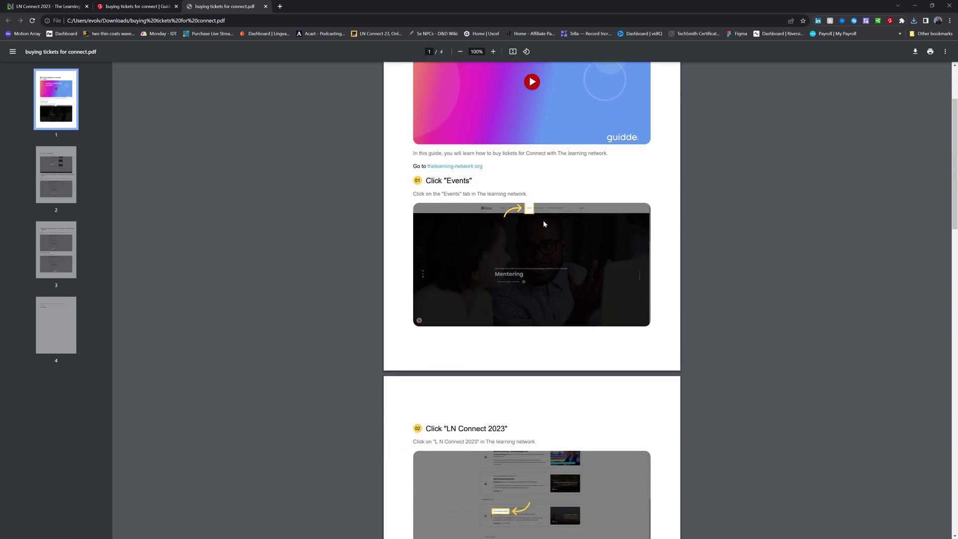
{"action": "scroll", "coordinate": [481, 405], "scroll_direction": "down", "scroll_amount": 2}
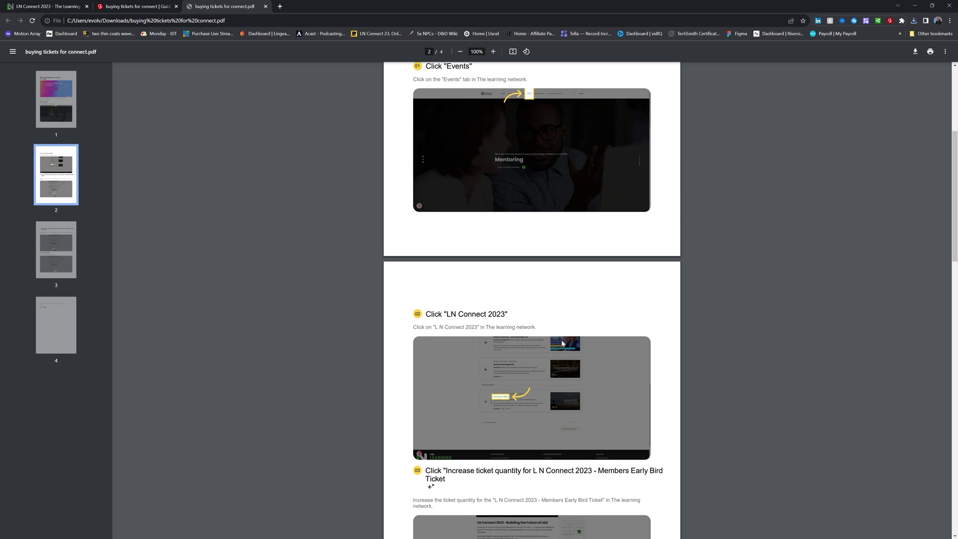
{"action": "scroll", "coordinate": [532, 299], "scroll_direction": "down", "scroll_amount": 3}
{"action": "scroll", "coordinate": [501, 437], "scroll_direction": "down", "scroll_amount": 6}
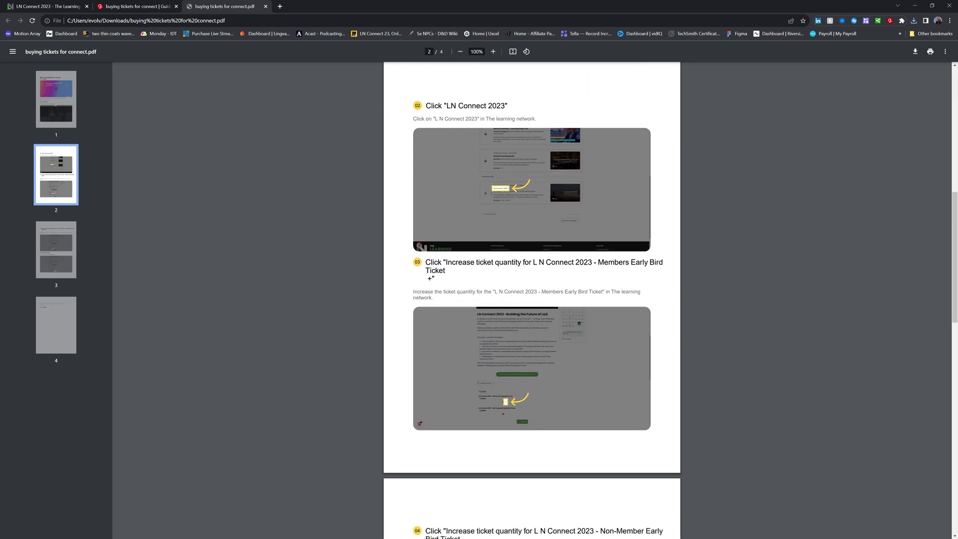
{"action": "scroll", "coordinate": [500, 437], "scroll_direction": "down", "scroll_amount": 8}
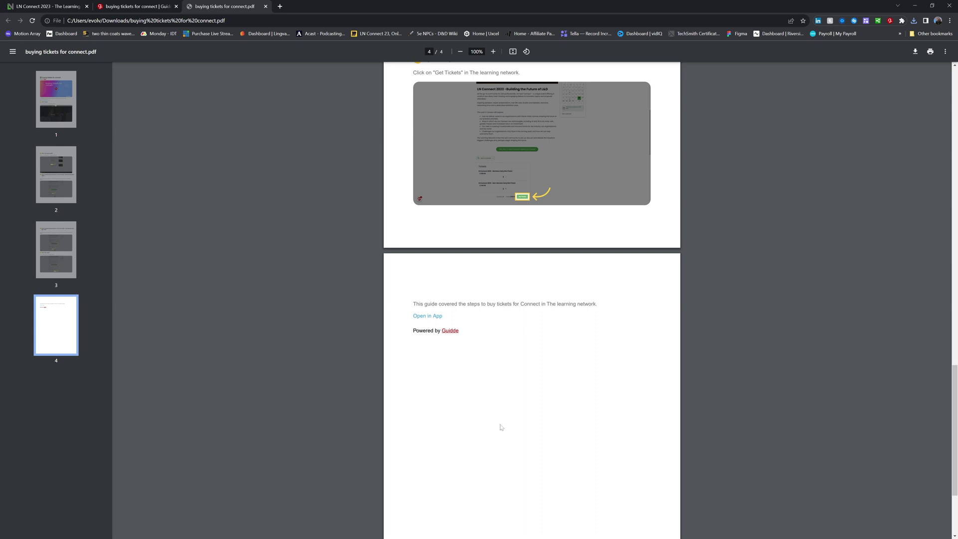
{"action": "scroll", "coordinate": [500, 427], "scroll_direction": "up", "scroll_amount": 16}
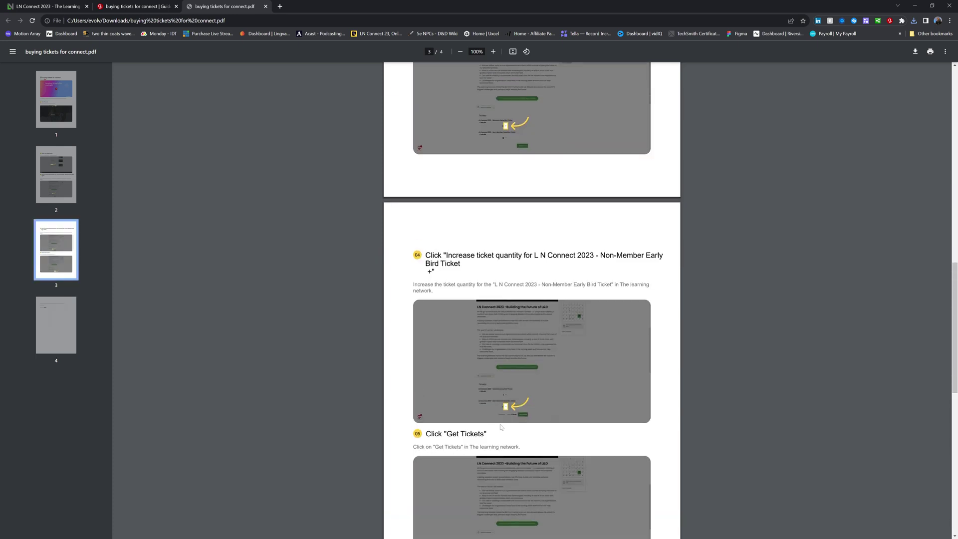
{"action": "scroll", "coordinate": [501, 427], "scroll_direction": "up", "scroll_amount": 10}
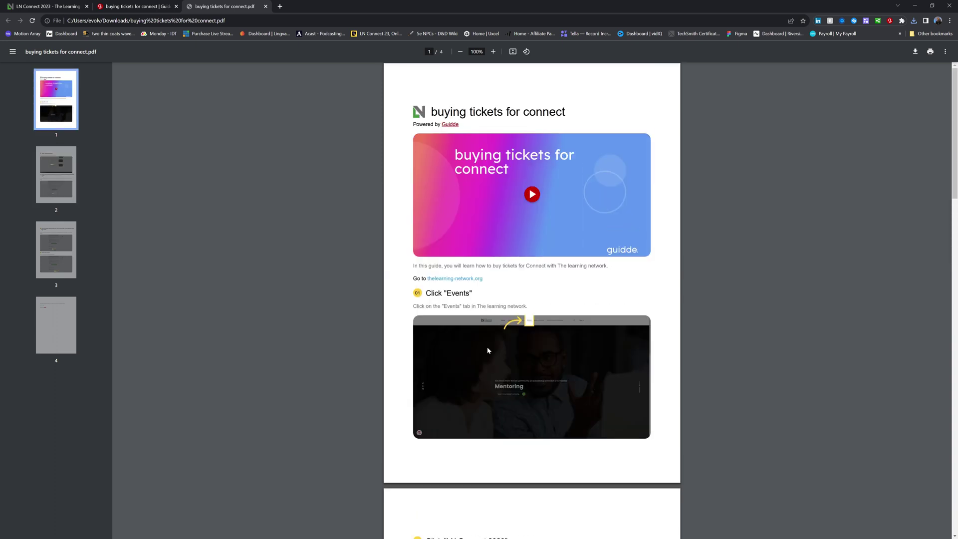